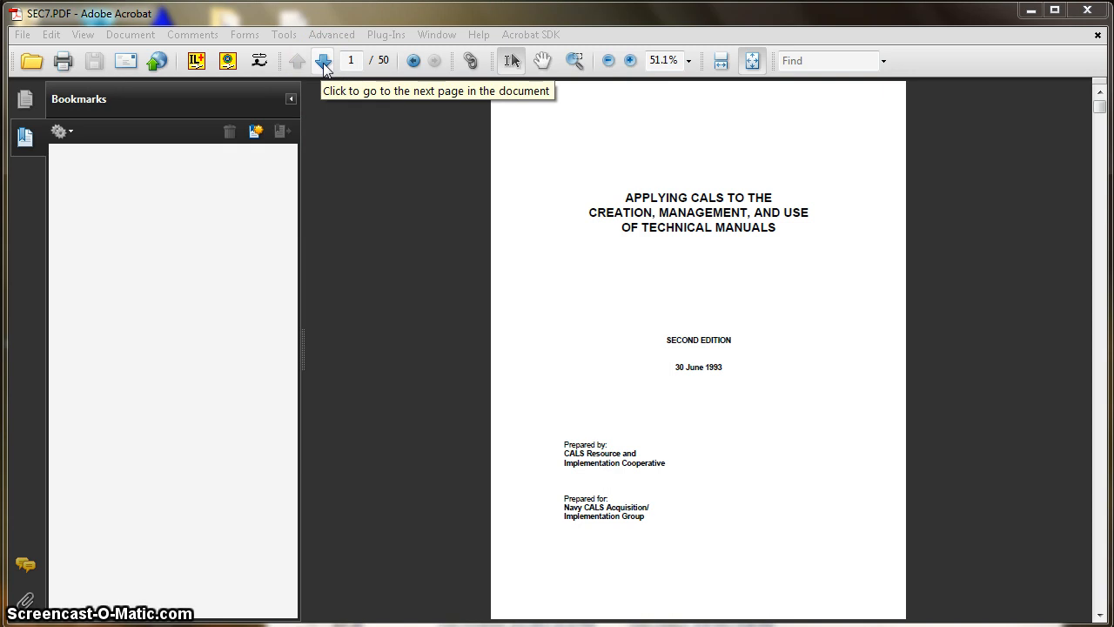
- Page through SEC7.PDF from the cover to page 13, examining the table of contents, figure list and section headings
left_click(324, 62)
left_click(324, 62)
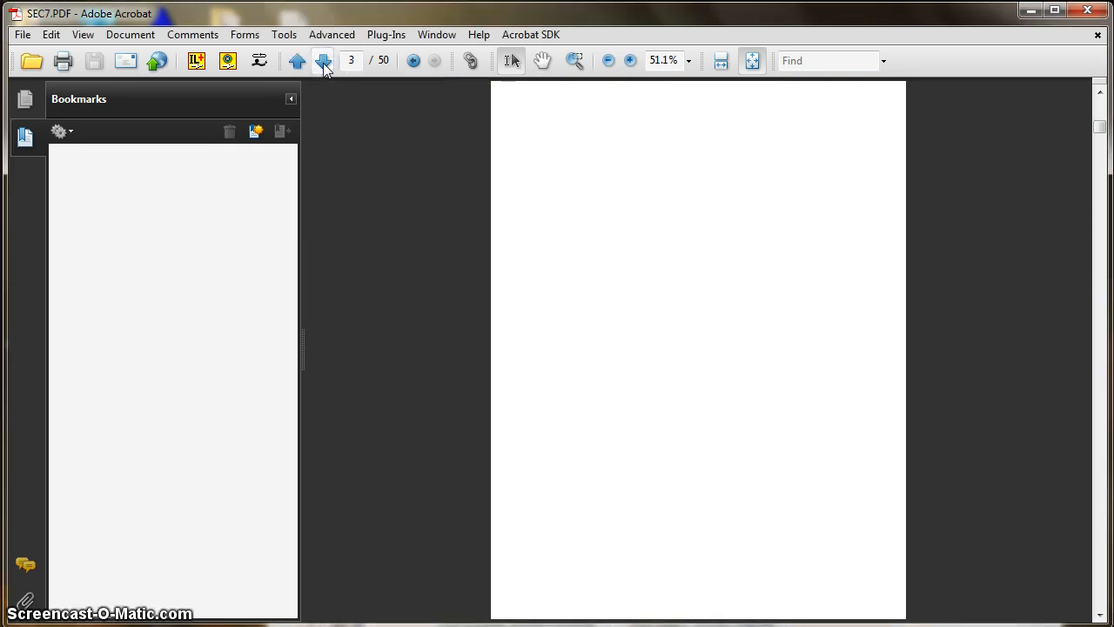
left_click(324, 62)
left_click(323, 63)
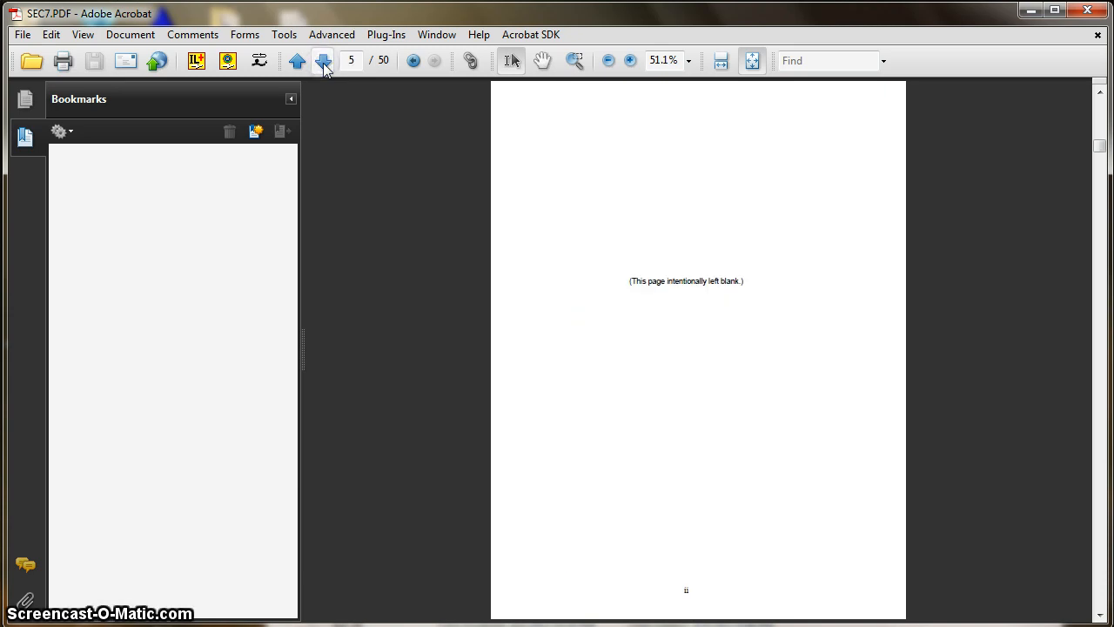
left_click(324, 63)
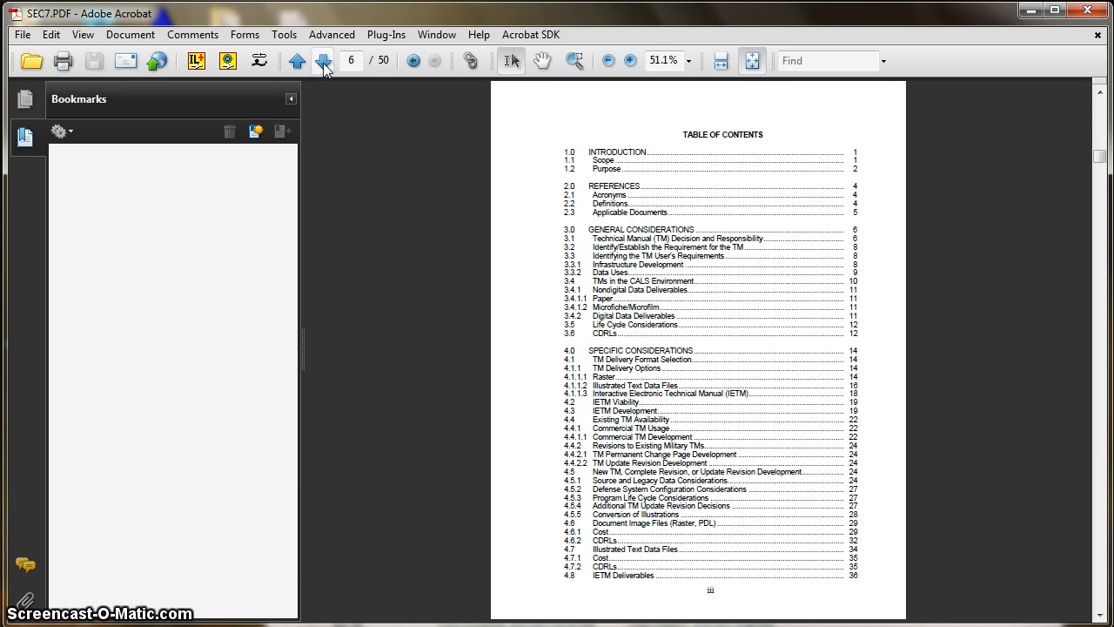
left_click(324, 63)
left_click(324, 63)
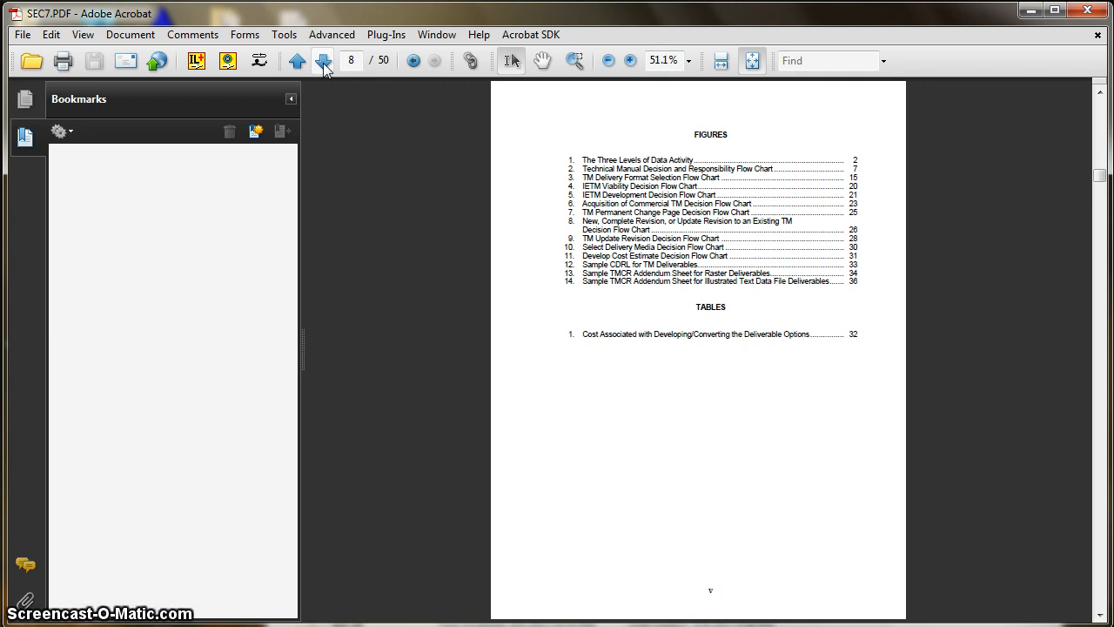
left_click(324, 62)
left_click(324, 63)
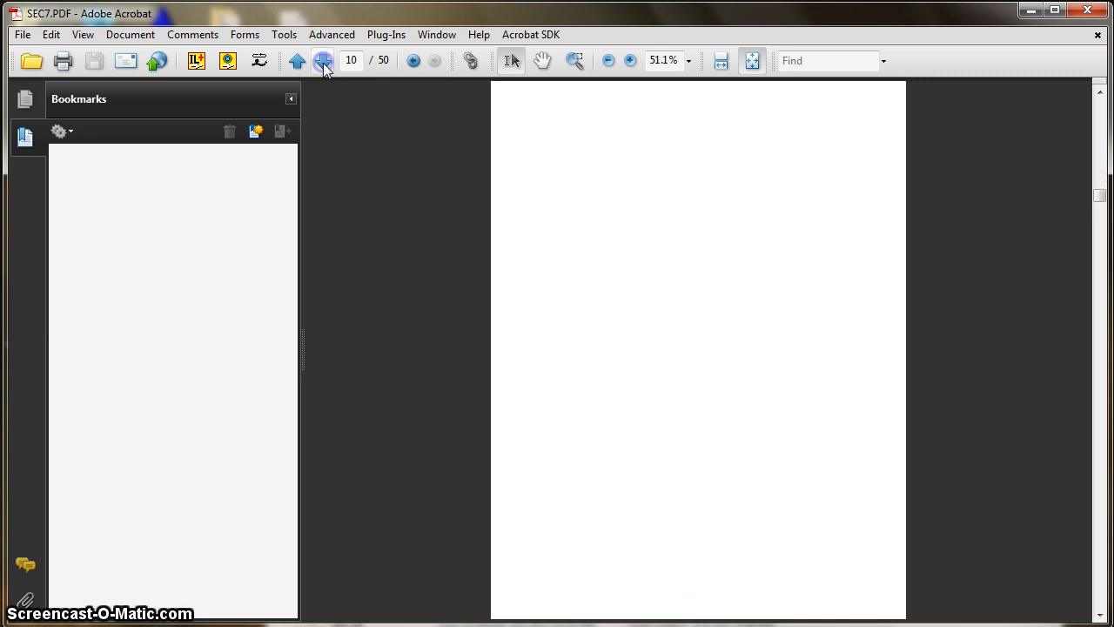
left_click(324, 62)
left_click(323, 63)
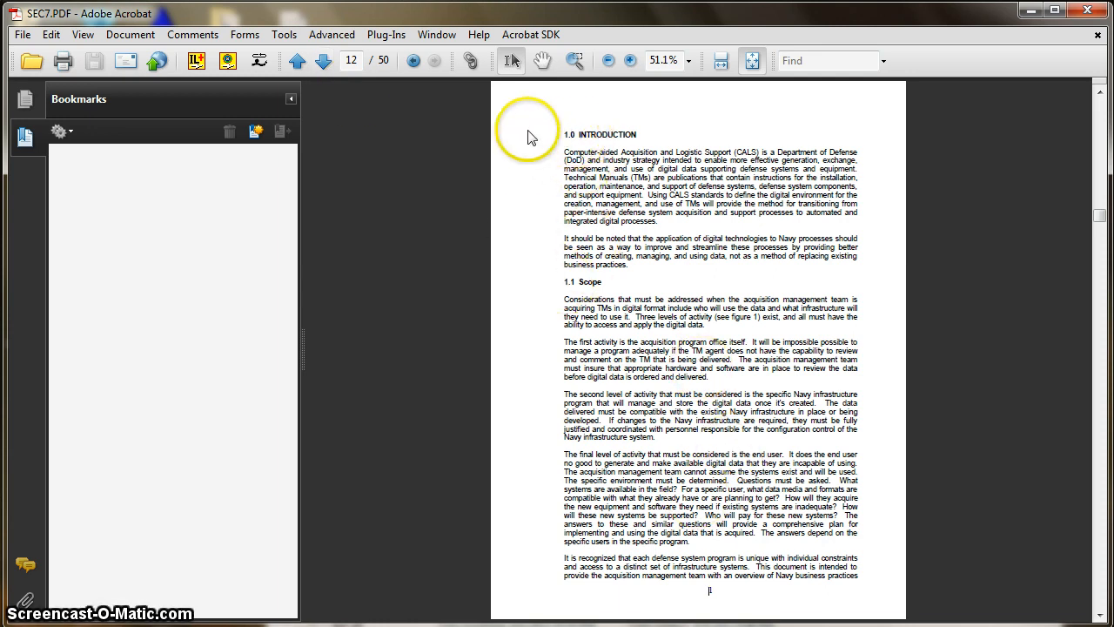
left_click(325, 64)
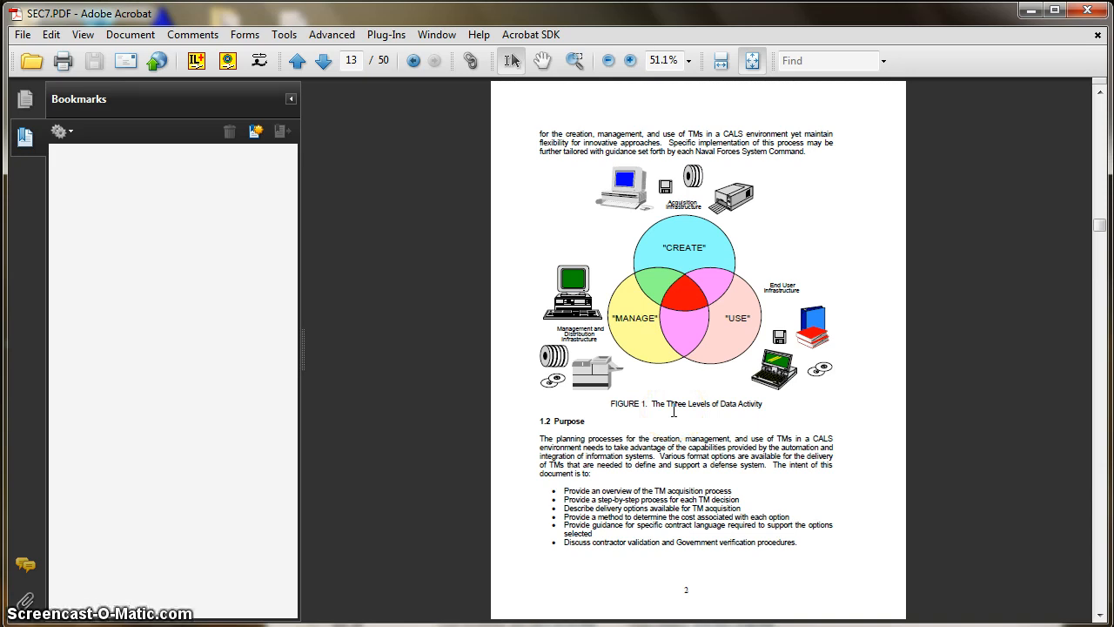
- Add the document to the document database with the title SEC7.PDF, without its folder path, and prepare the document
left_click(199, 62)
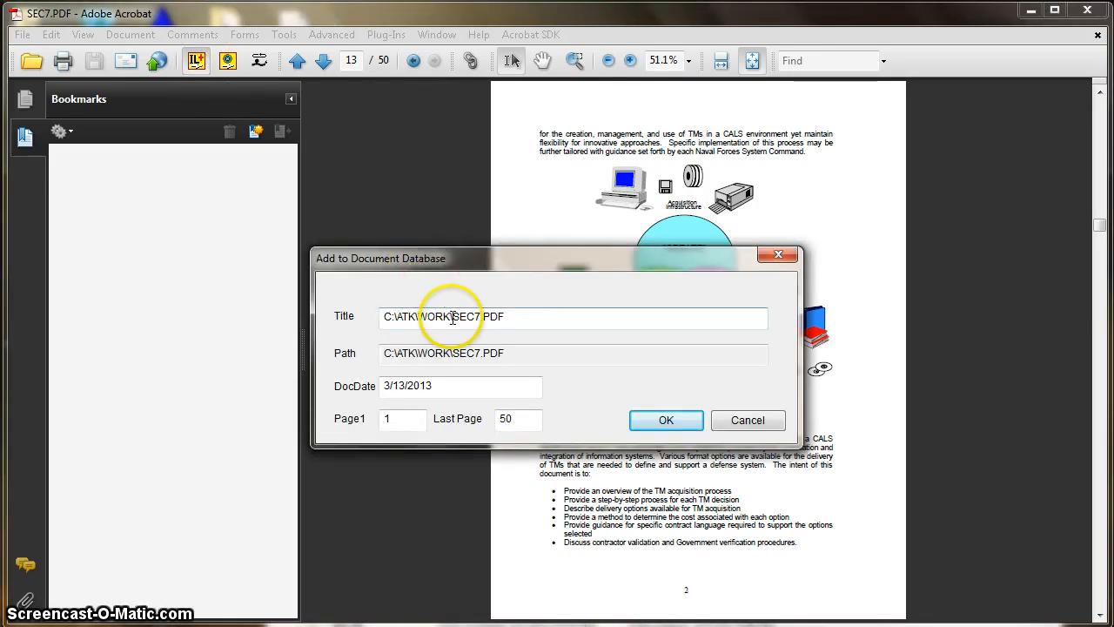
left_click_drag(453, 316, 343, 315)
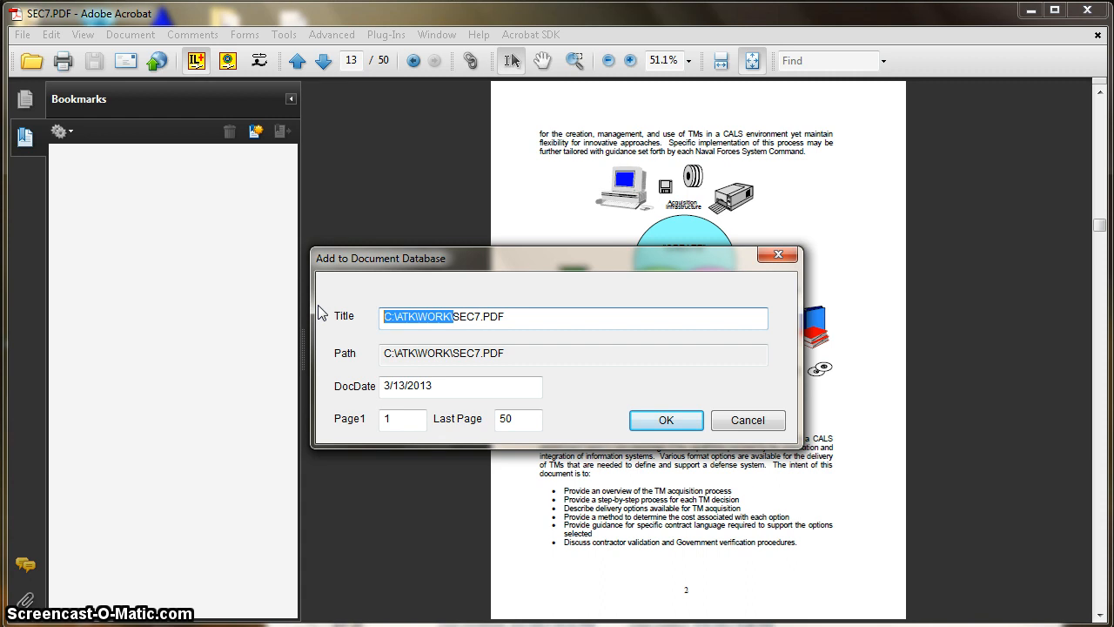
key("Delete")
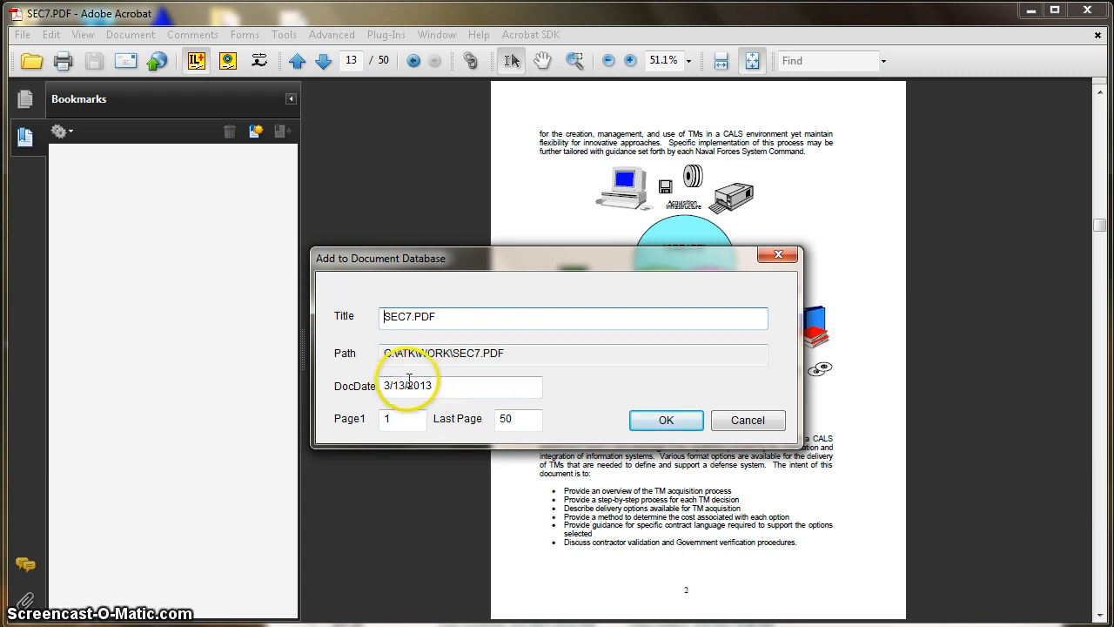
left_click(648, 421)
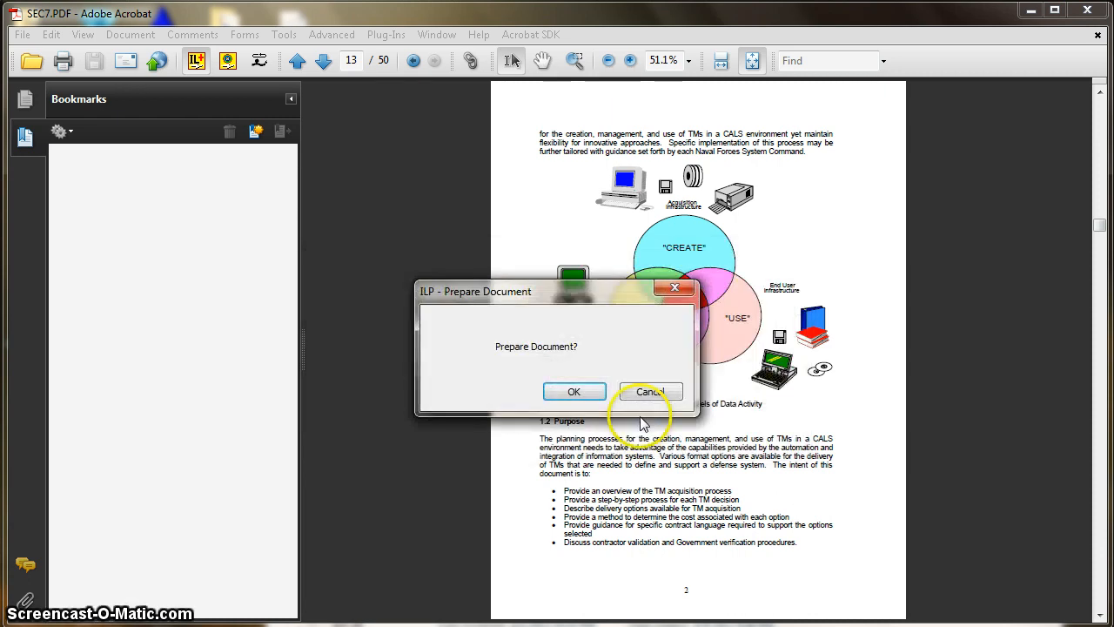
left_click(572, 391)
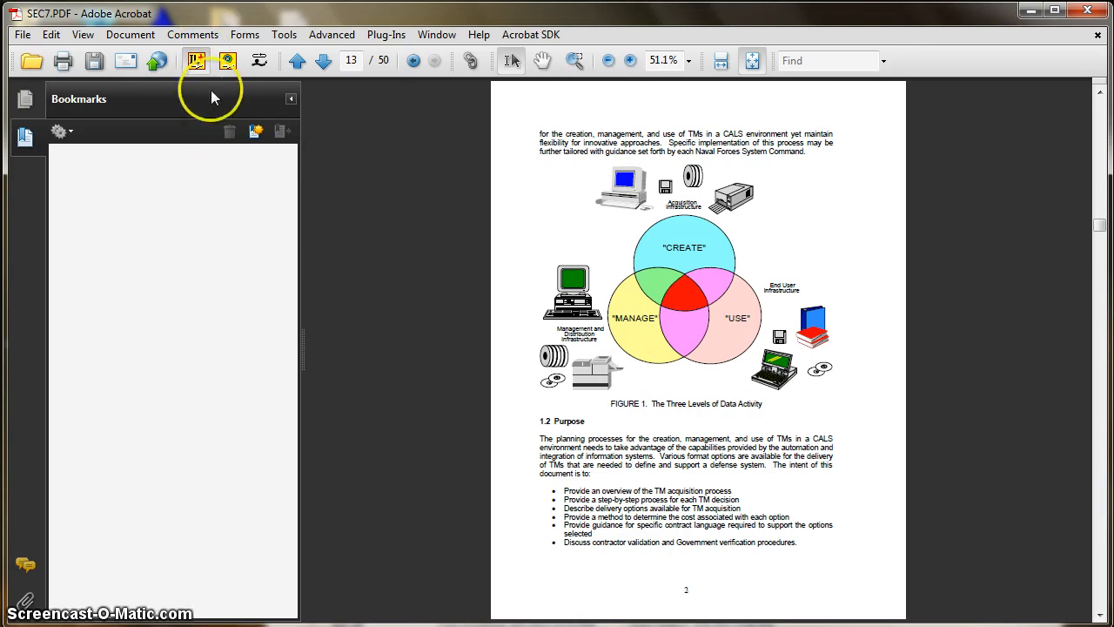
- Create a new rule in the ILP Rule Editor and set its page range from COVER to END
left_click(199, 67)
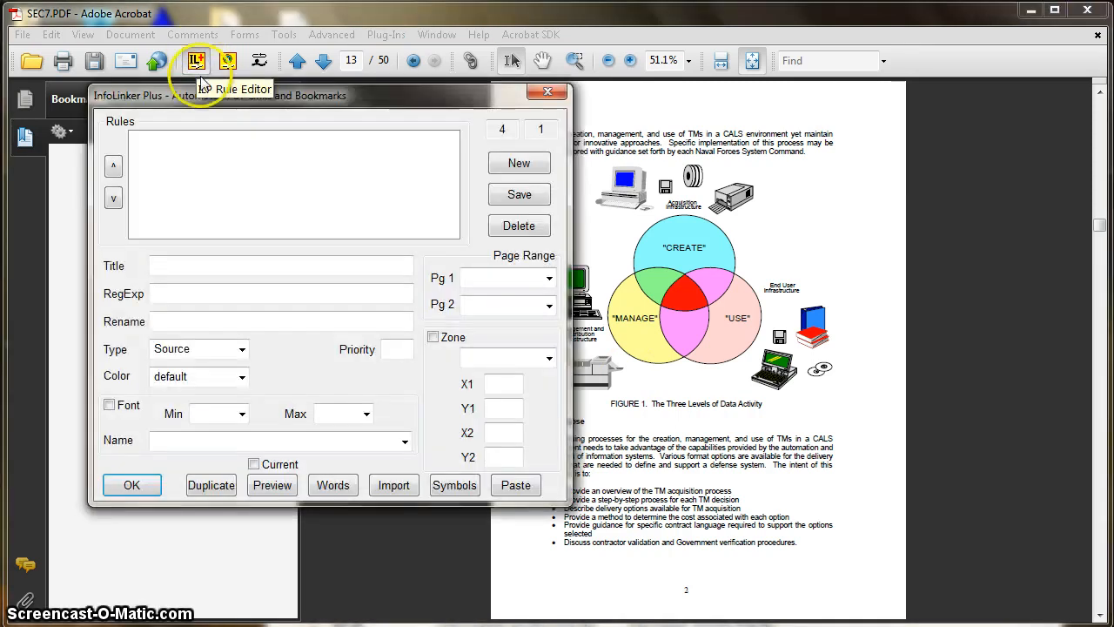
left_click_drag(215, 102, 379, 164)
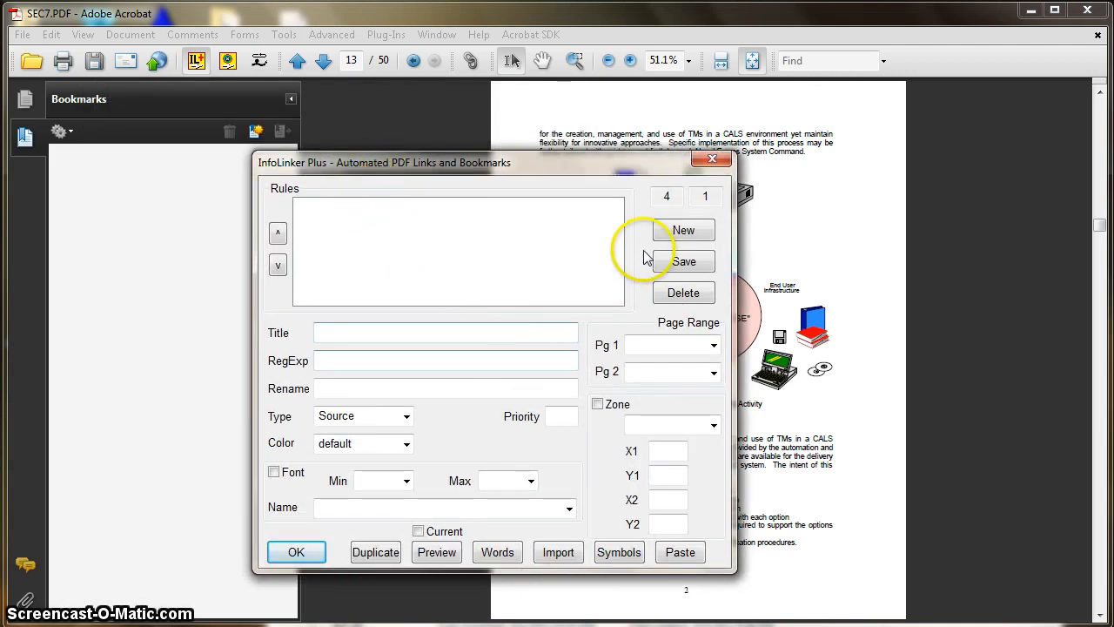
left_click(697, 239)
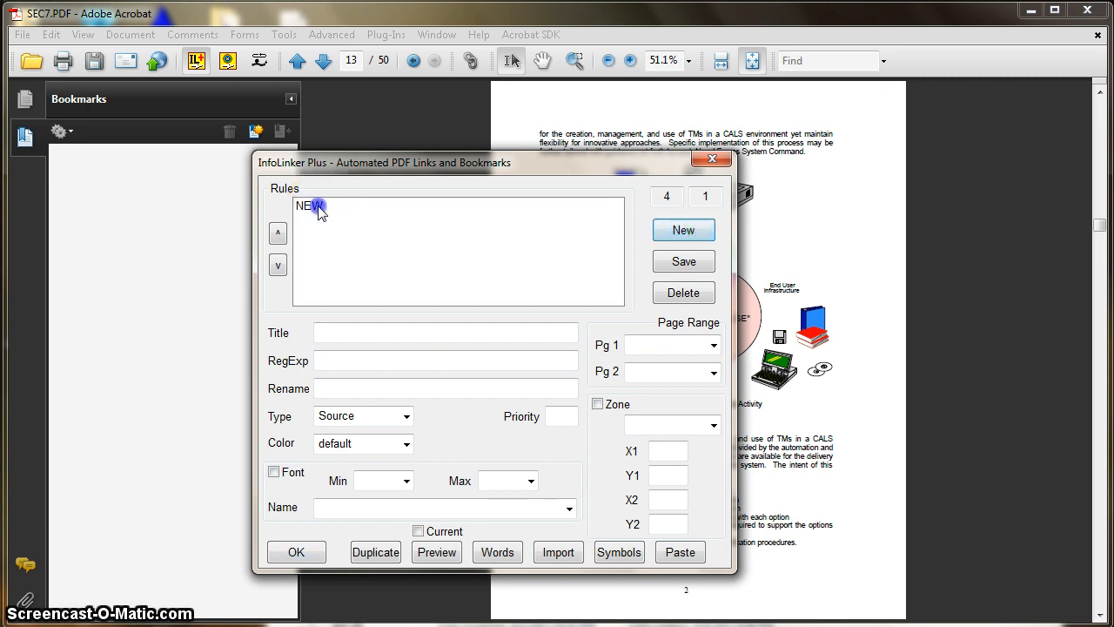
left_click(319, 207)
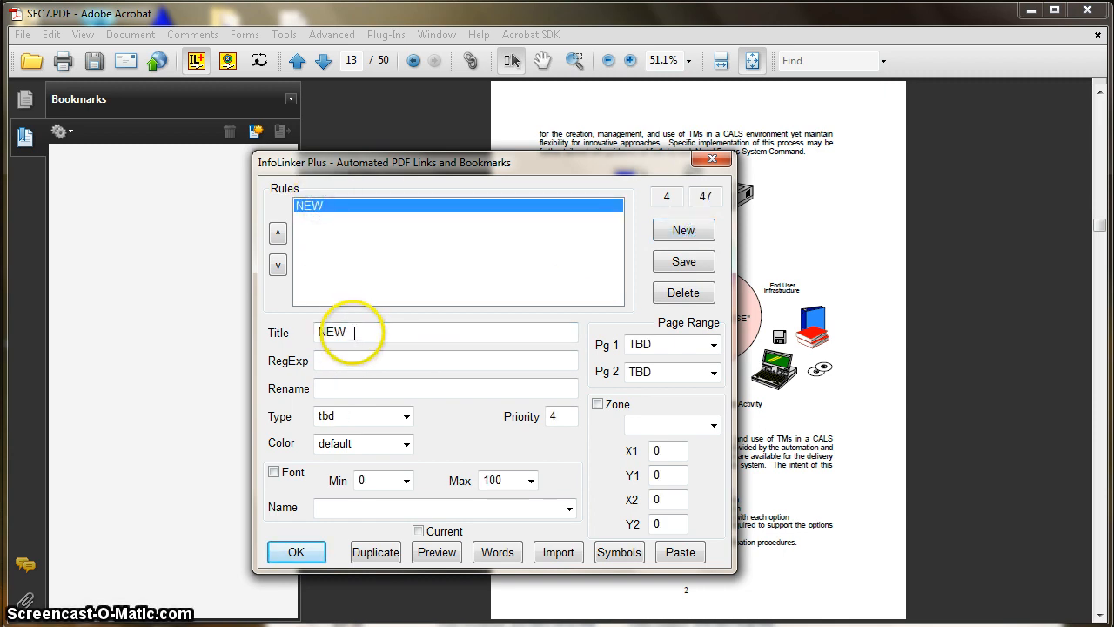
left_click(713, 344)
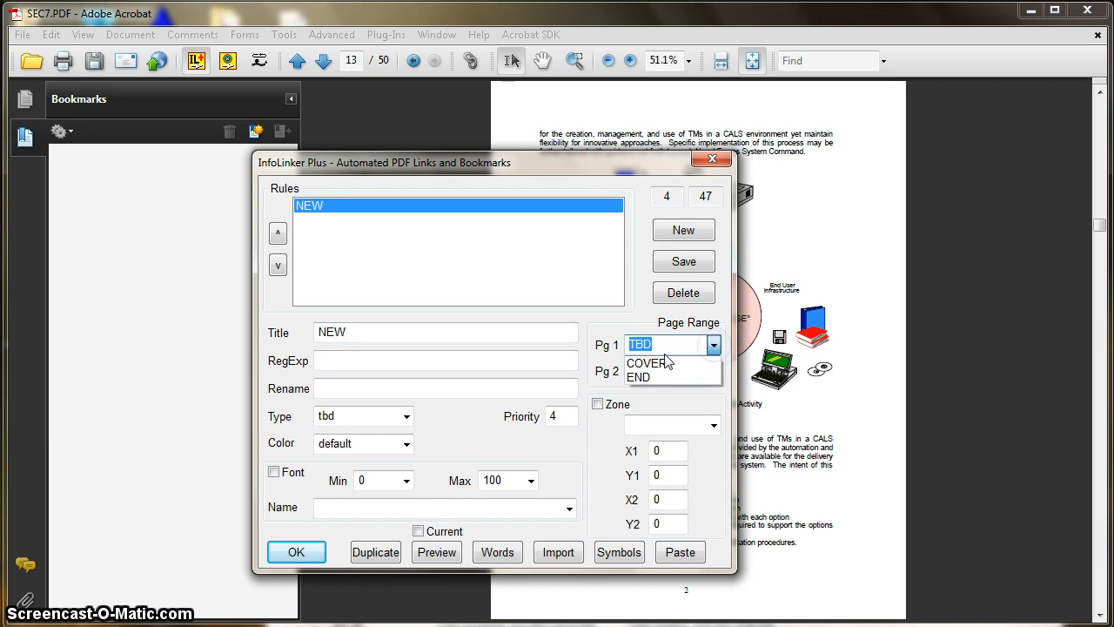
left_click(713, 360)
left_click(713, 372)
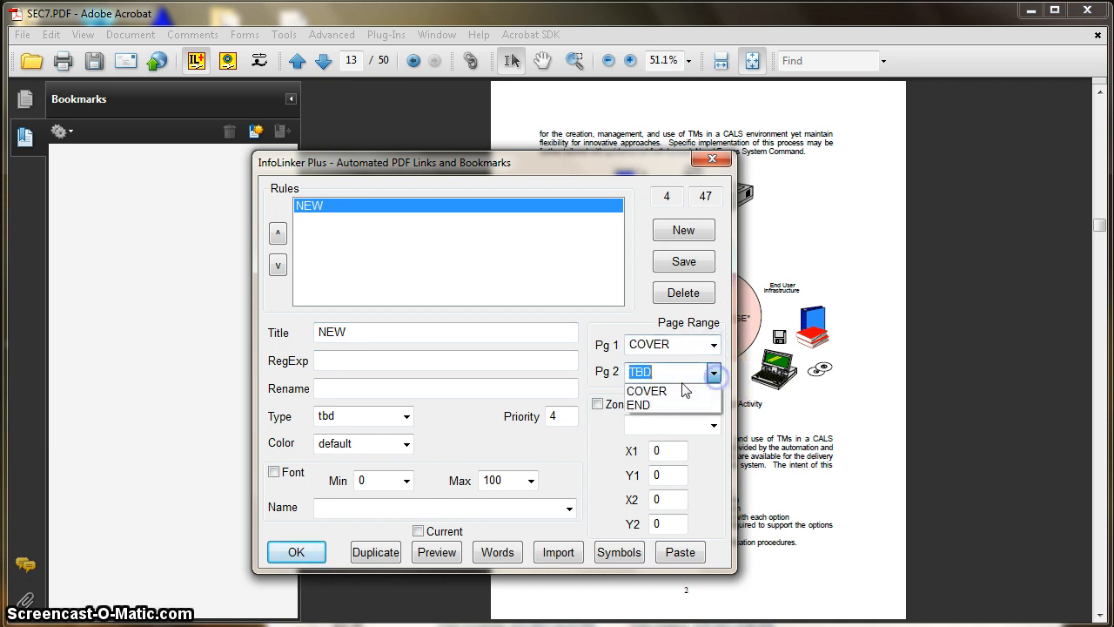
left_click(649, 408)
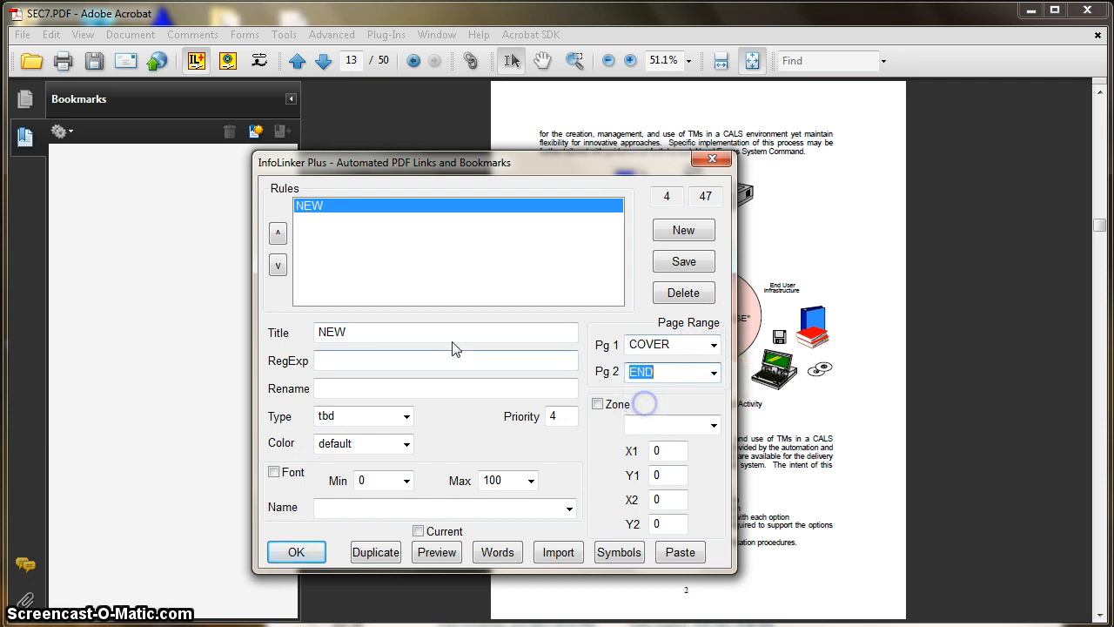
- Title the rule "Table of Contents" and set its regular expression to "TABLE OF CONTENTS"
double_click(331, 331)
type("Table of Contents")
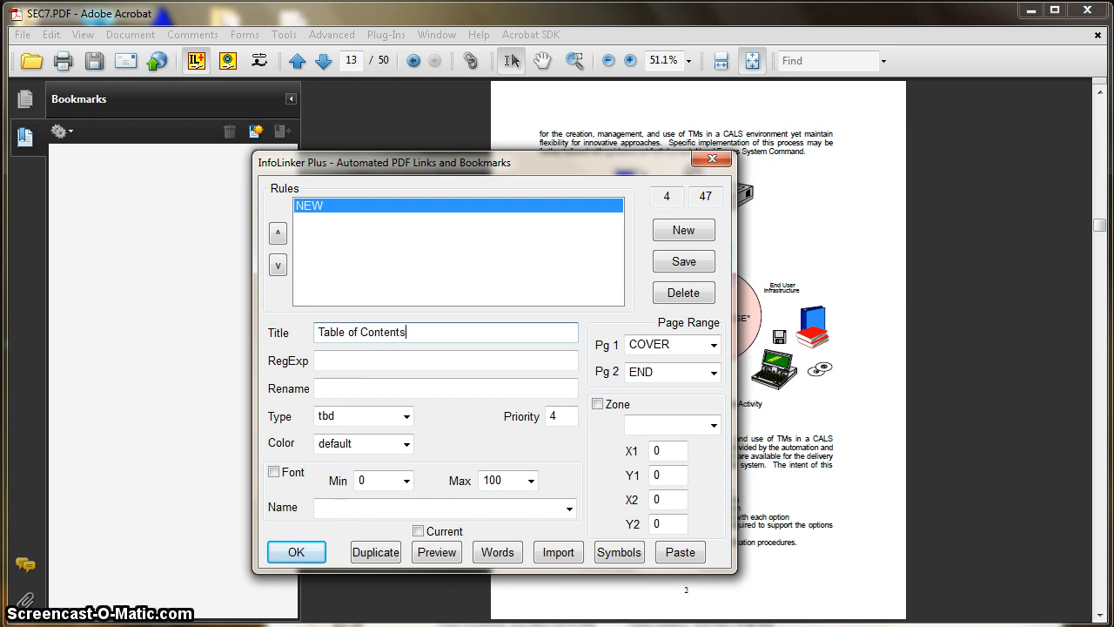
left_click(339, 361)
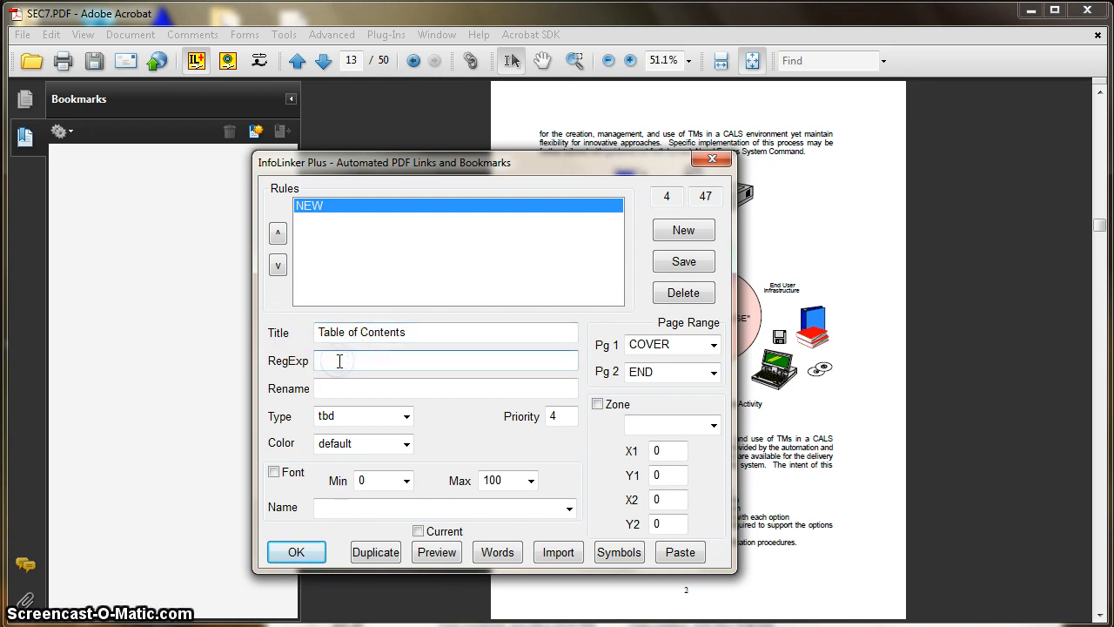
type("TABLE OF ")
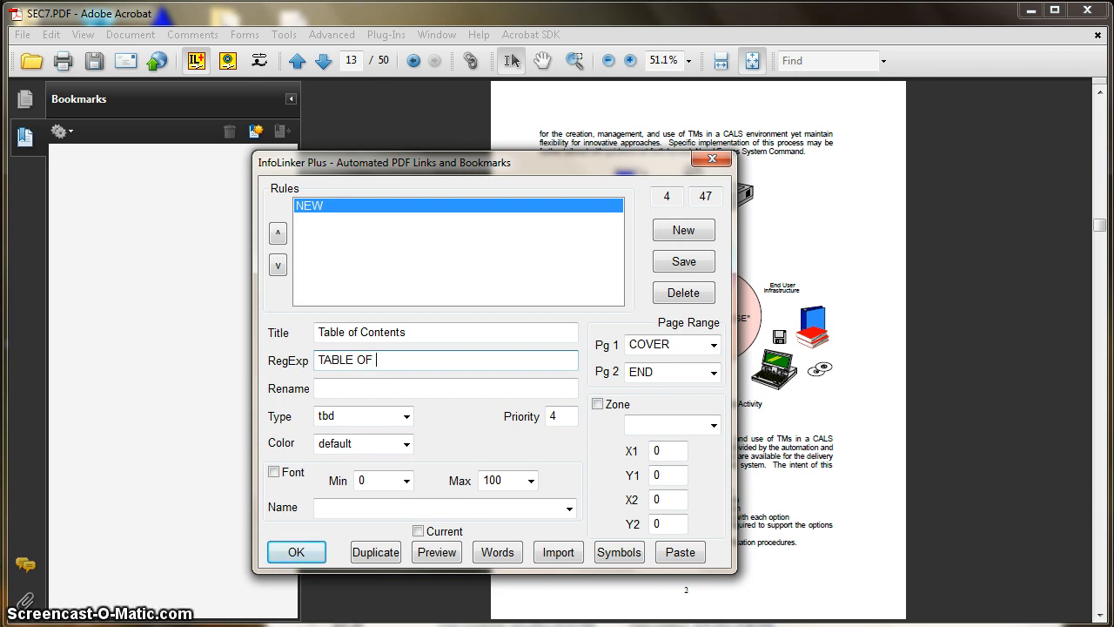
type("CONTENTS")
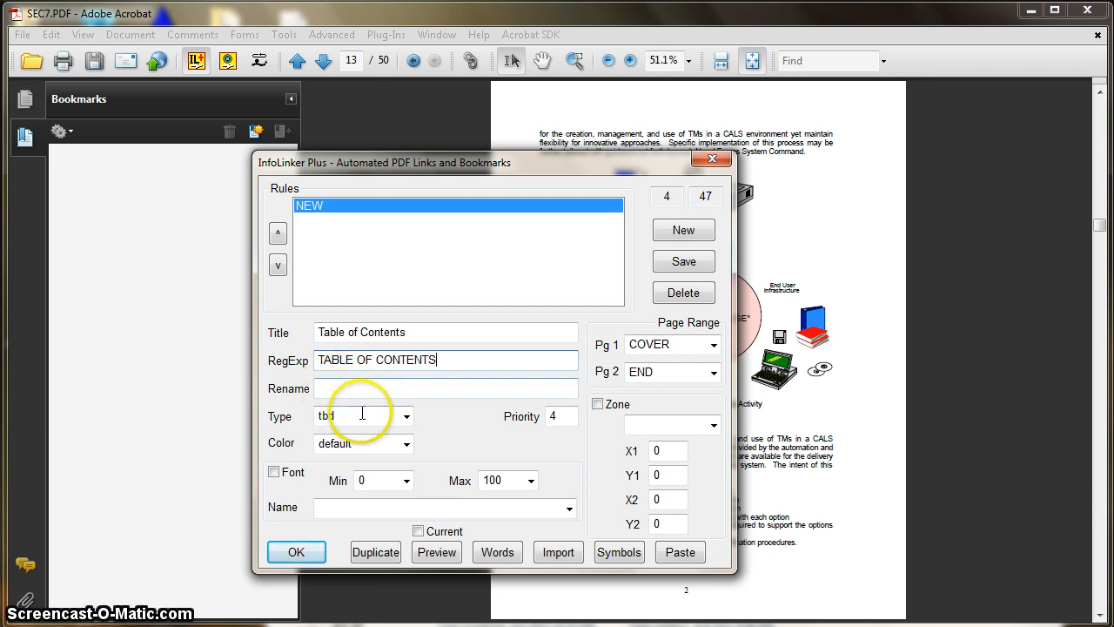
- Set the rule's type to Destination, save the rule and close the rule editor
left_click(406, 415)
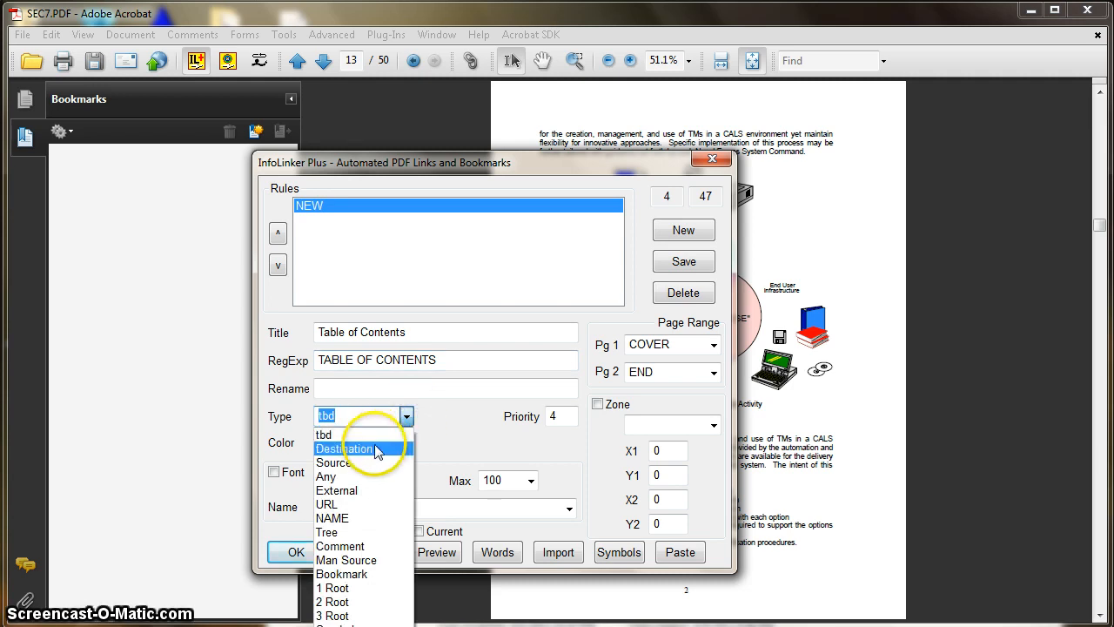
left_click(376, 448)
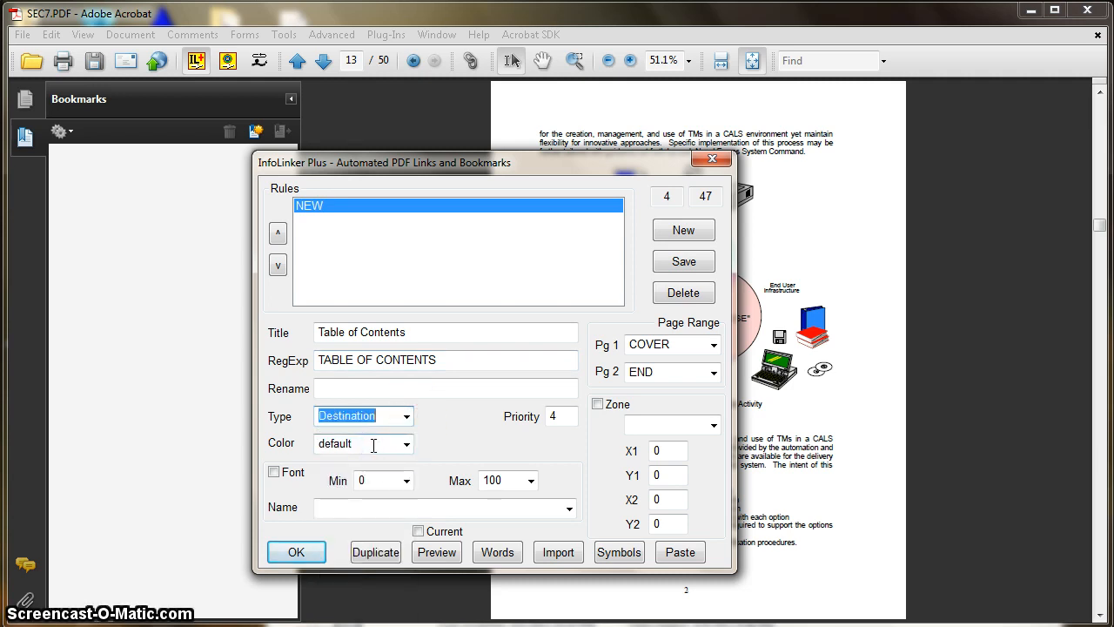
left_click(674, 264)
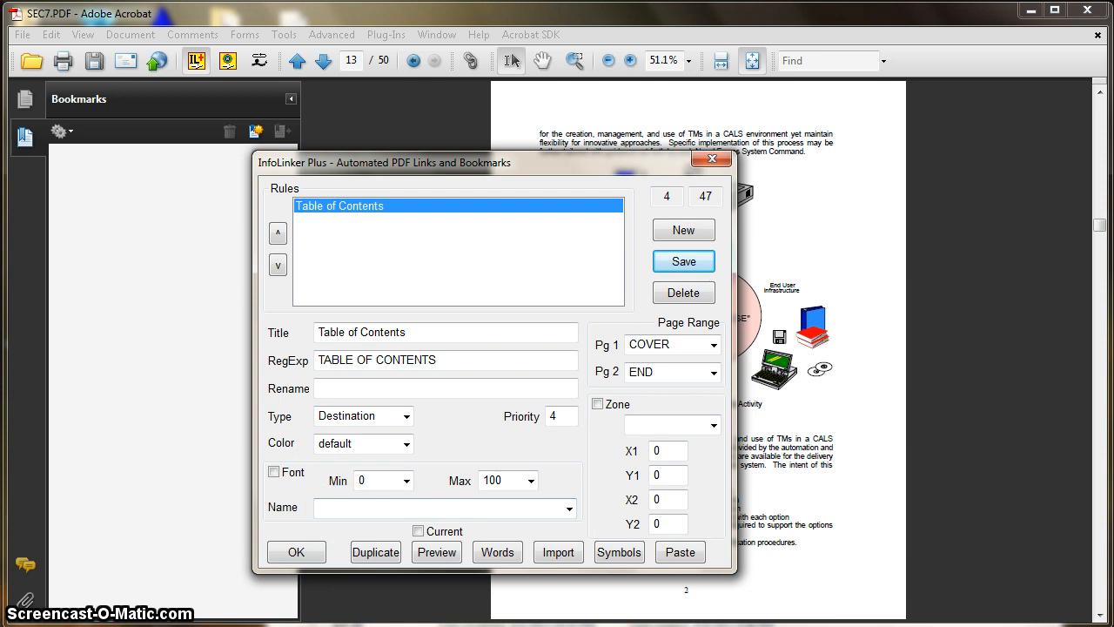
left_click(296, 553)
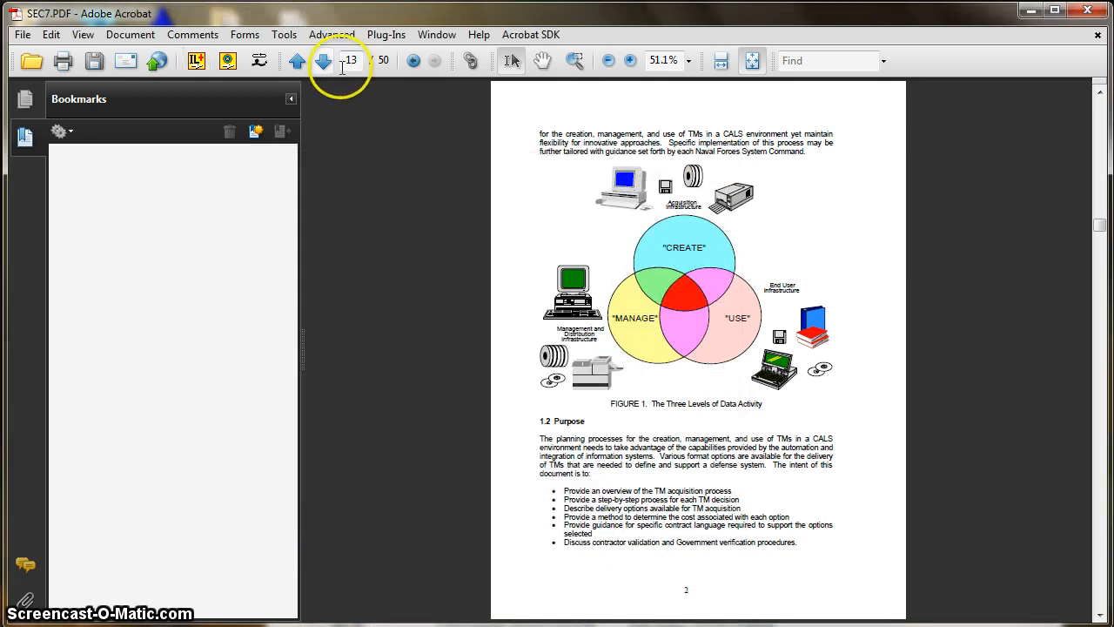
- Return to the table of contents on page 6 and run InfoLinker Plus to generate bookmarks from the saved rule
left_click(295, 61)
left_click(296, 61)
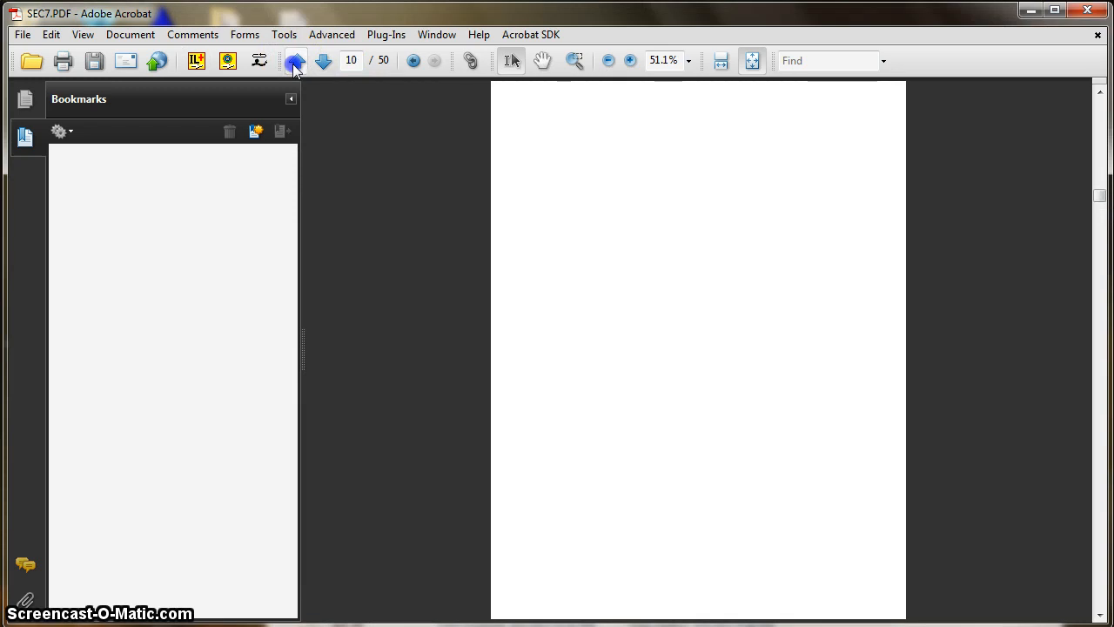
left_click(296, 61)
left_click(296, 61)
left_click(296, 61)
left_click(295, 61)
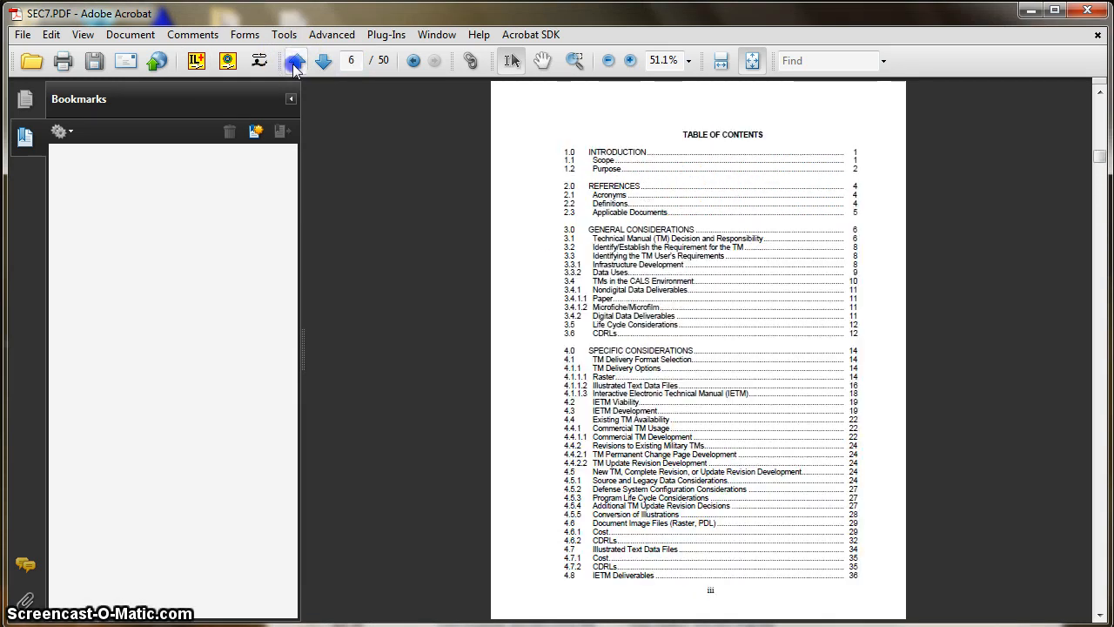
left_click(228, 63)
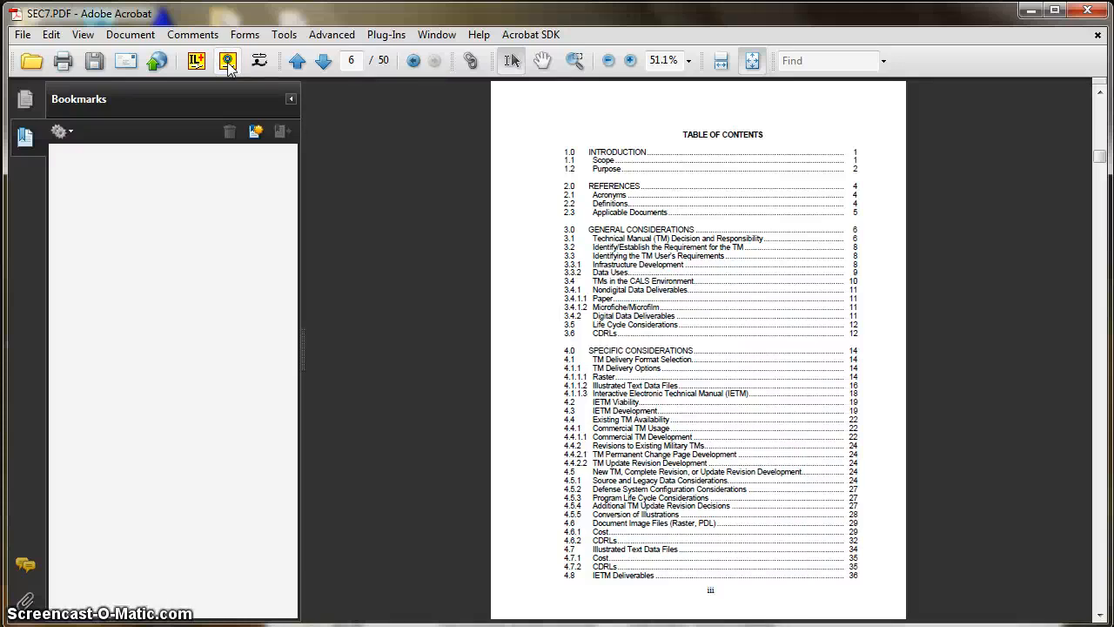
left_click(228, 62)
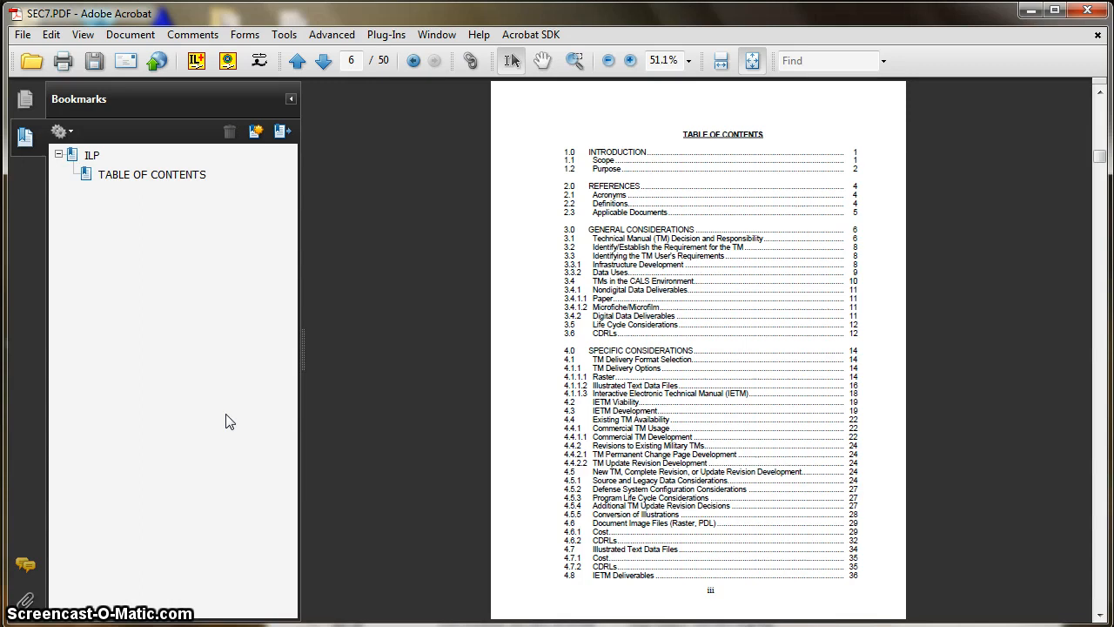
- Test the generated TABLE OF CONTENTS bookmark, including from the cover page with the whole page fitted in view
left_click(146, 174)
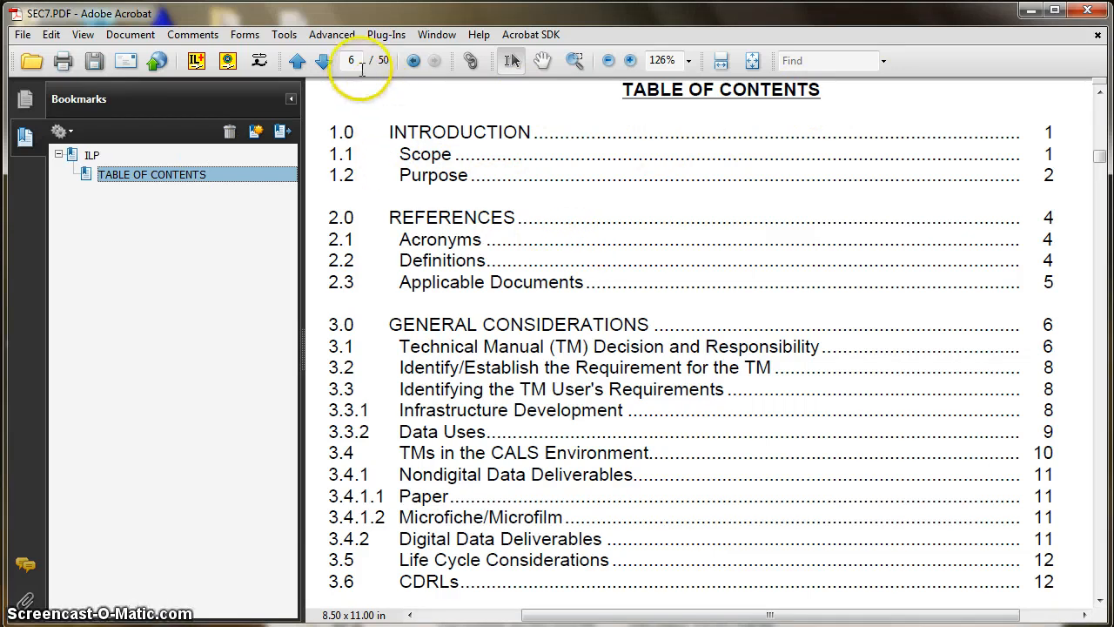
left_click_drag(358, 60, 310, 71)
type("1")
key("Return")
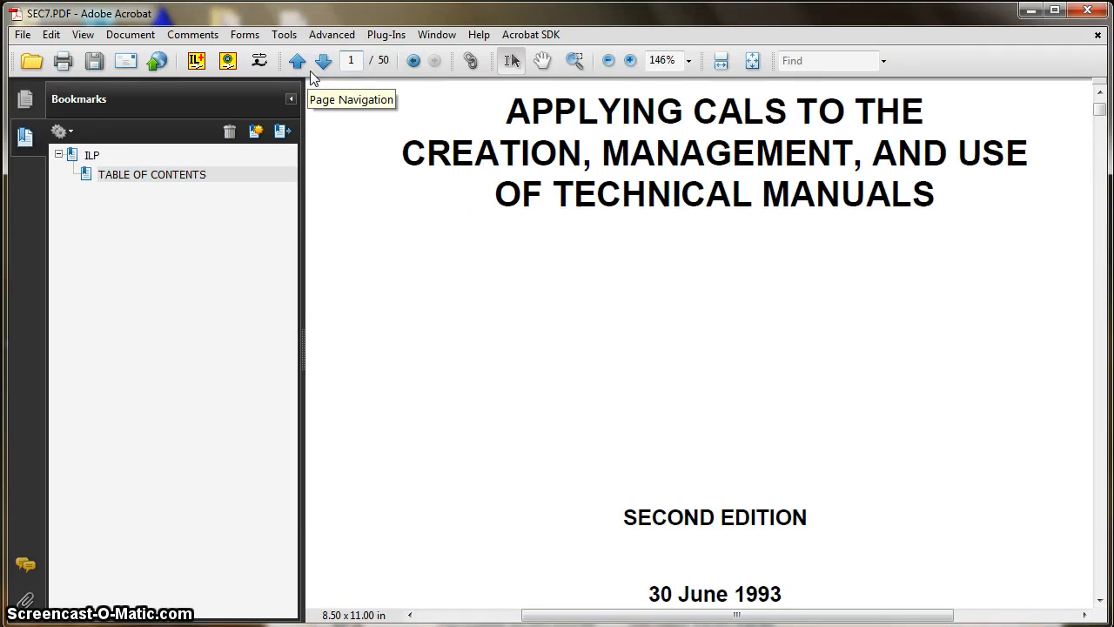
left_click(751, 63)
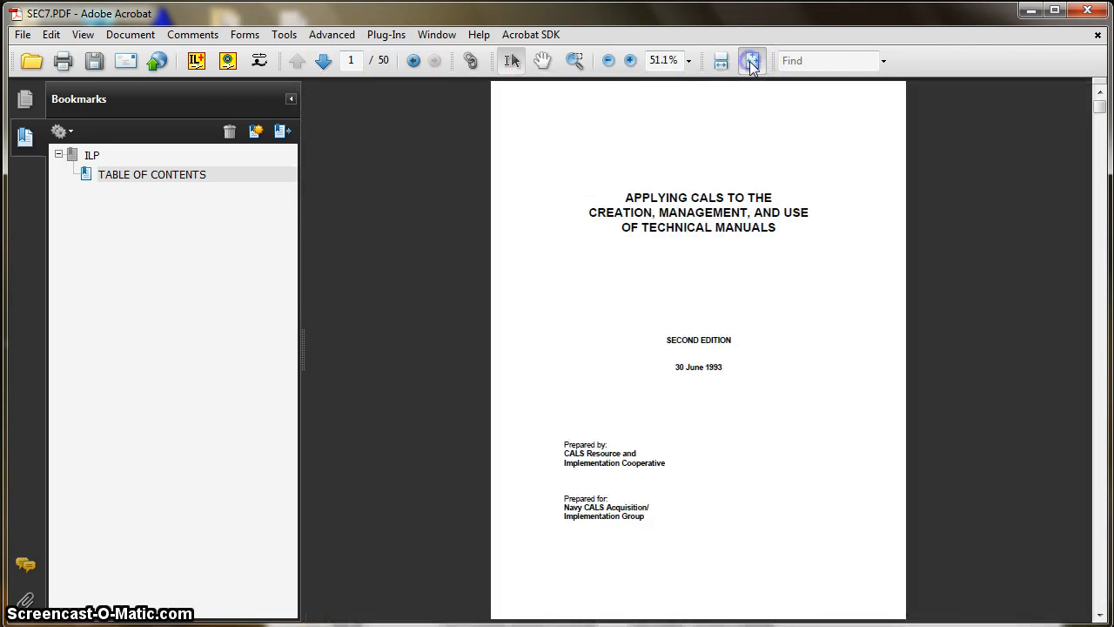
left_click(138, 179)
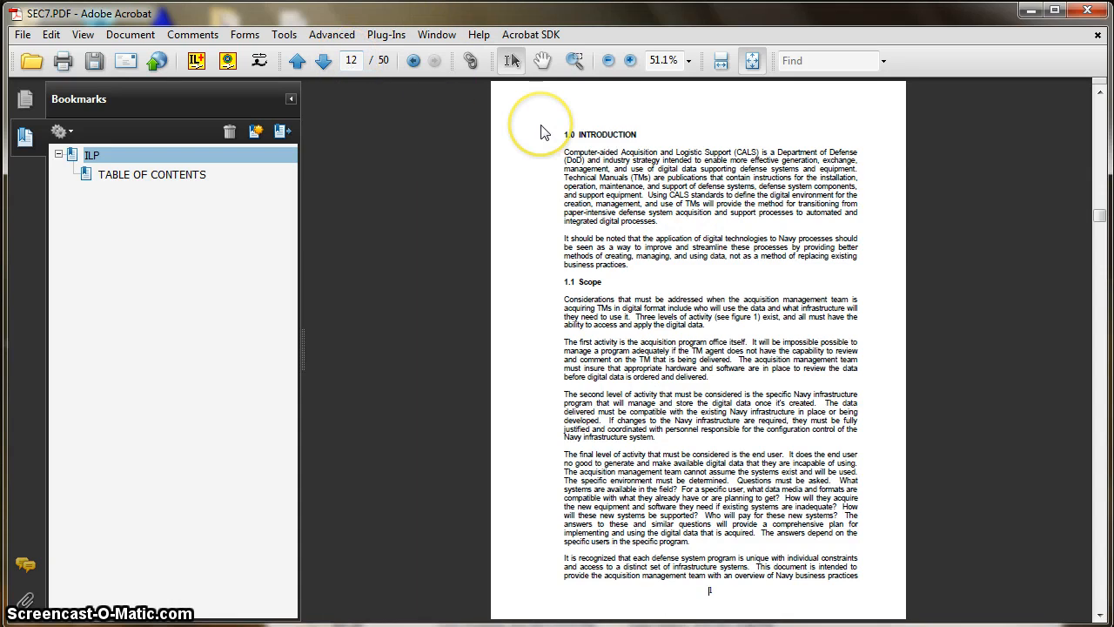
- Add a new InfoLinker Plus rule and title it "Paragraphs"
left_click(196, 63)
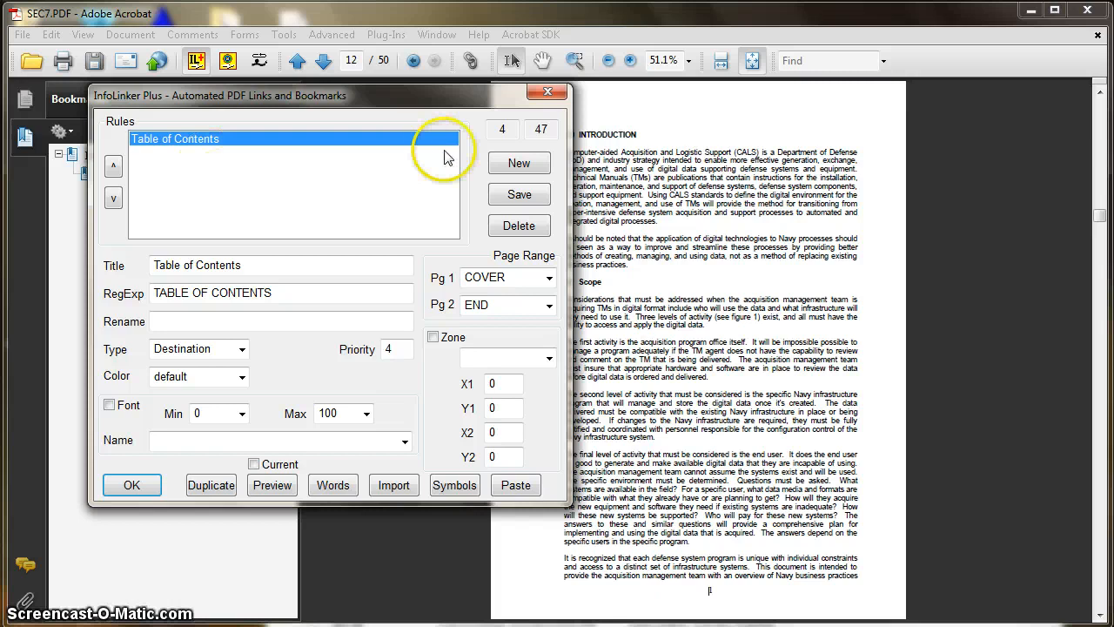
left_click(520, 164)
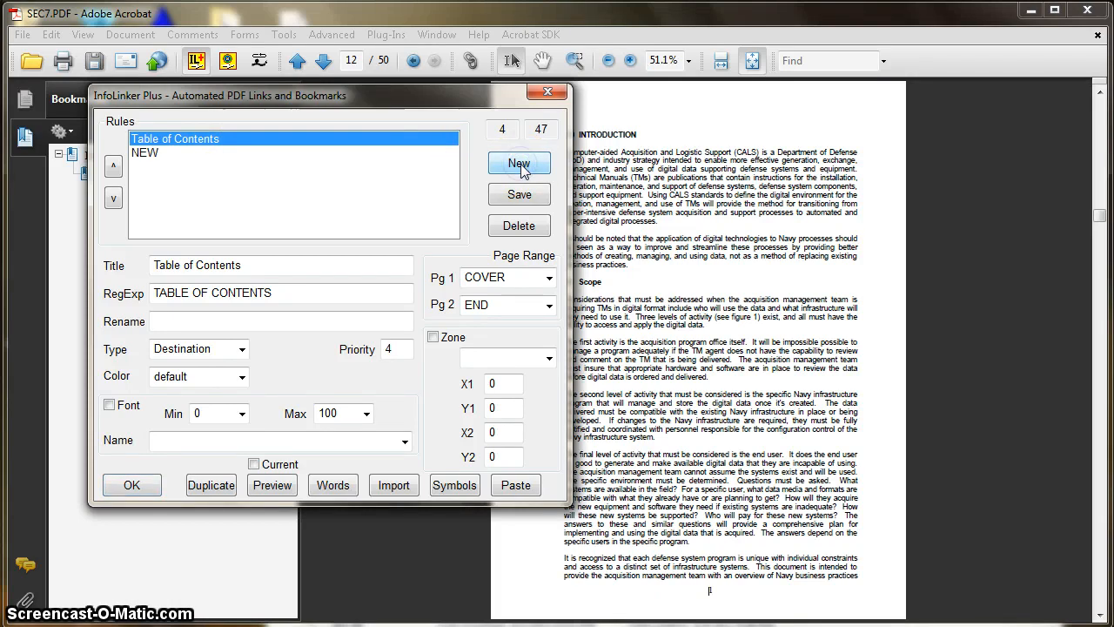
left_click(146, 153)
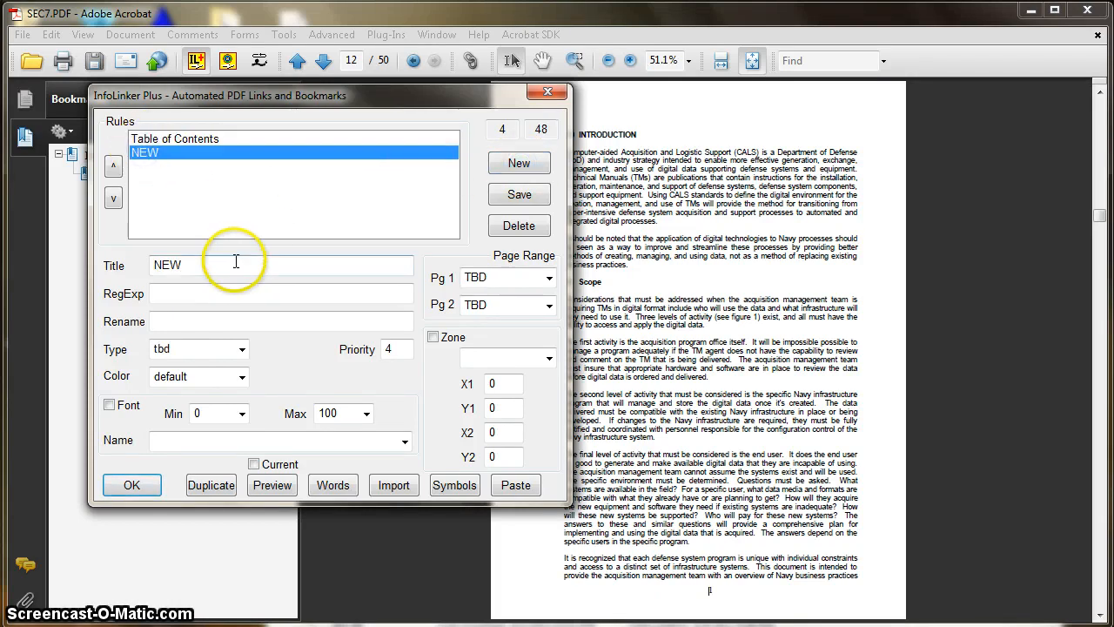
double_click(236, 261)
type("Par")
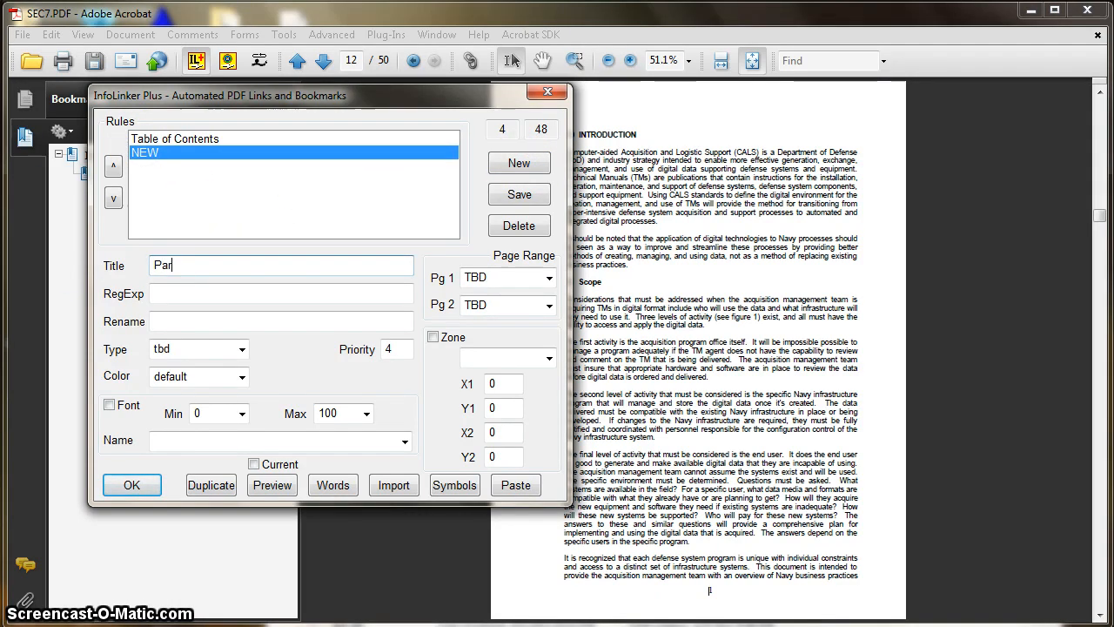
type("agraphs")
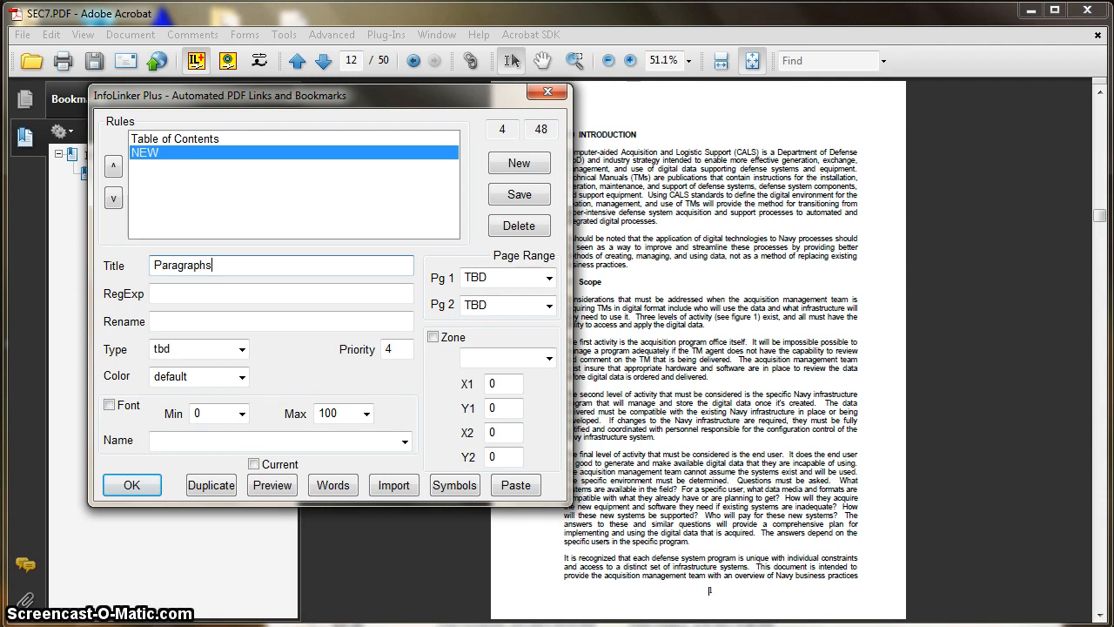
- Set the Paragraphs rule's page range from 12 to END and its type to Destination
double_click(534, 278)
type("12")
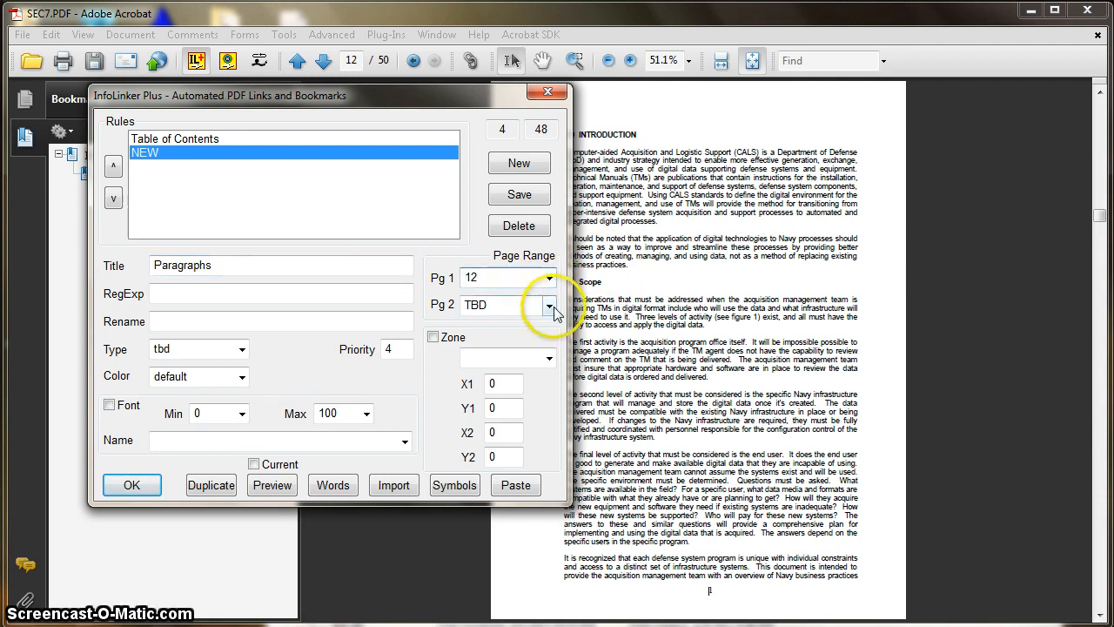
left_click(552, 308)
left_click(475, 341)
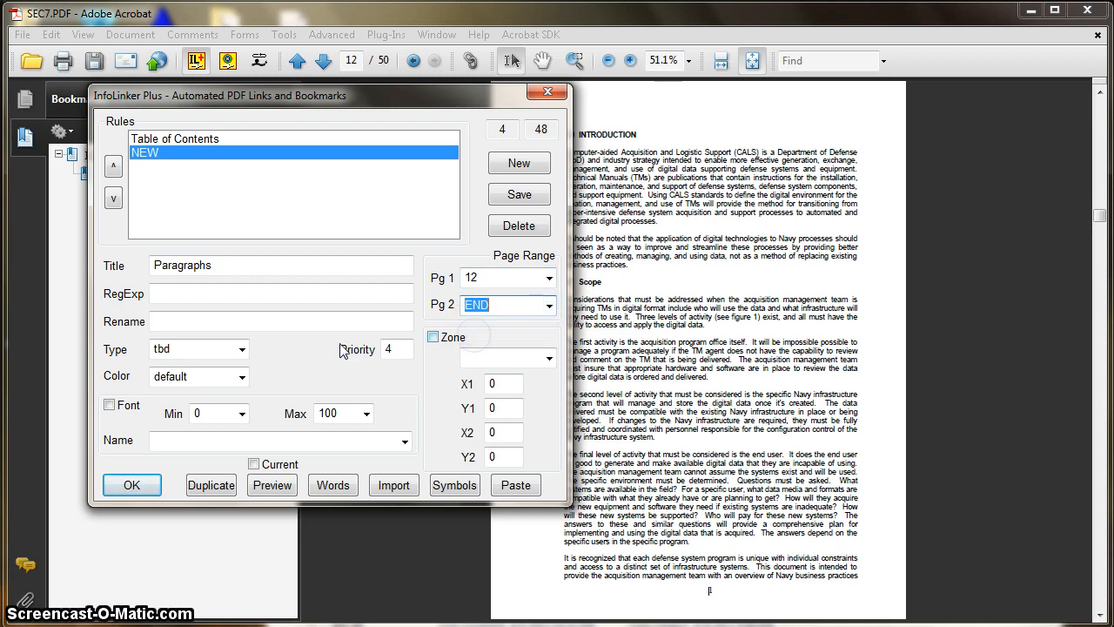
left_click(241, 349)
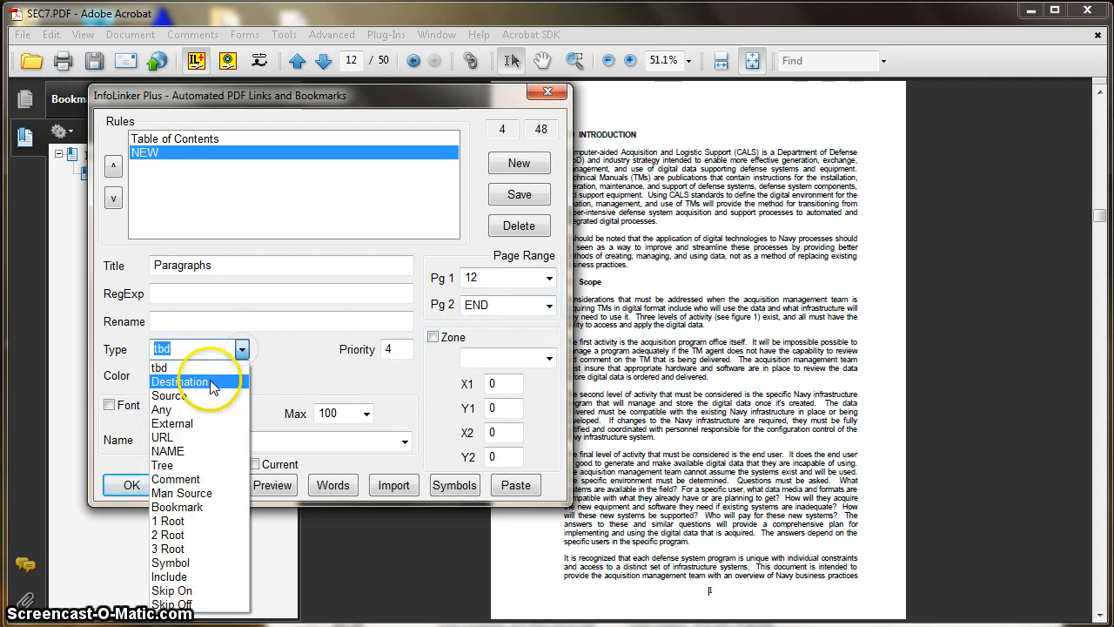
left_click(210, 383)
- Enter (^|\n)(\d(\.\d+)+) as the Paragraphs rule's regular expression to match numbered headings at line starts
left_click(215, 293)
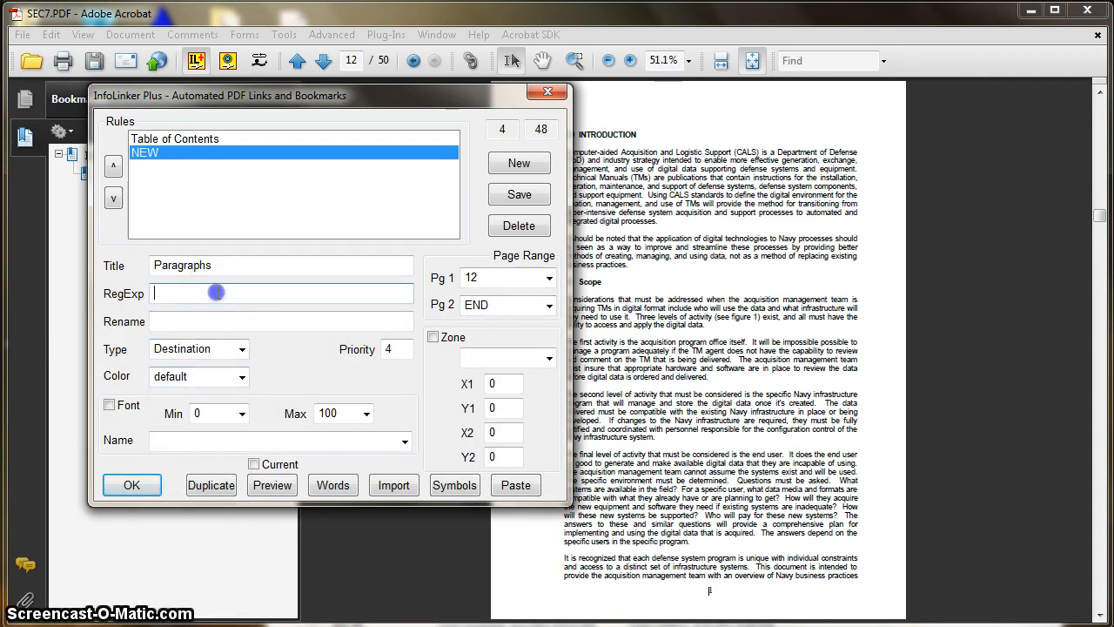
type("(")
type("^")
type("\\")
type("\\n)(")
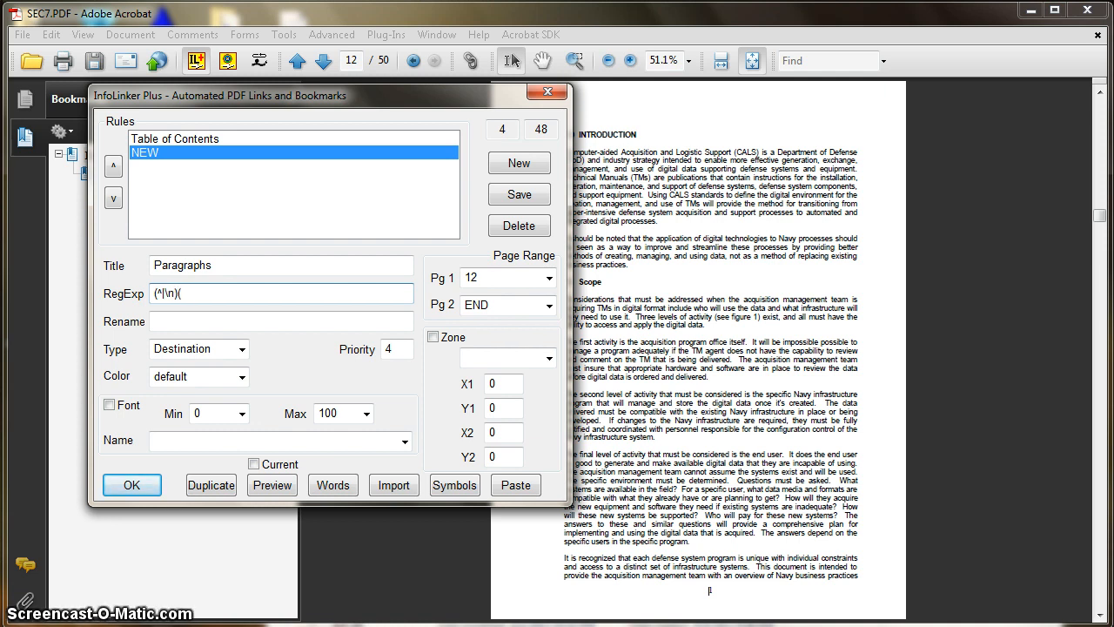
type("\\d")
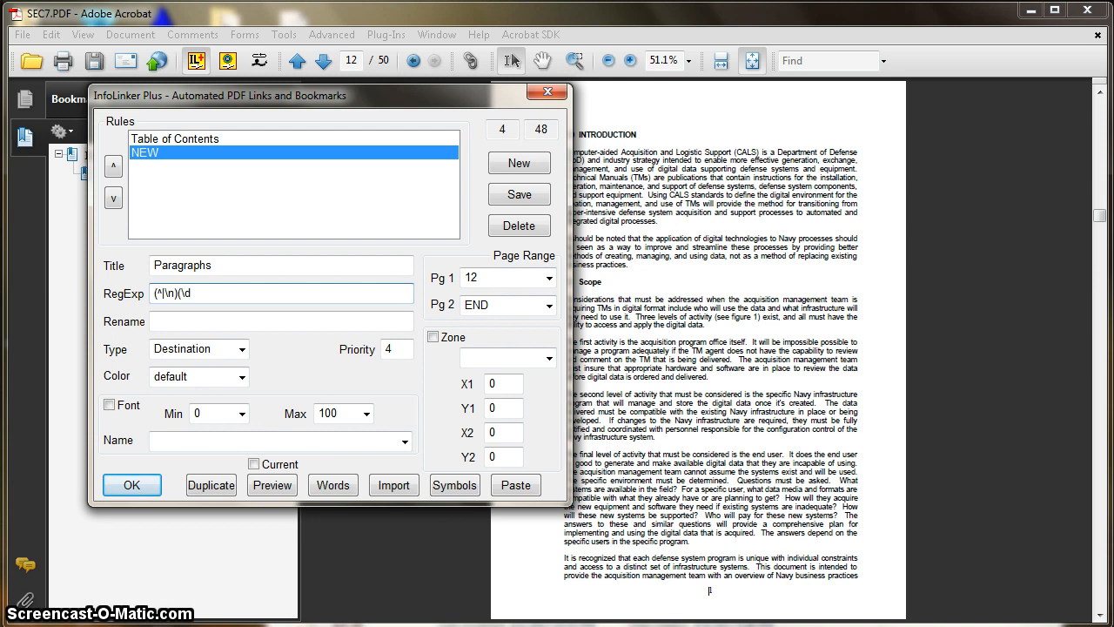
type("(\\.\\d+")
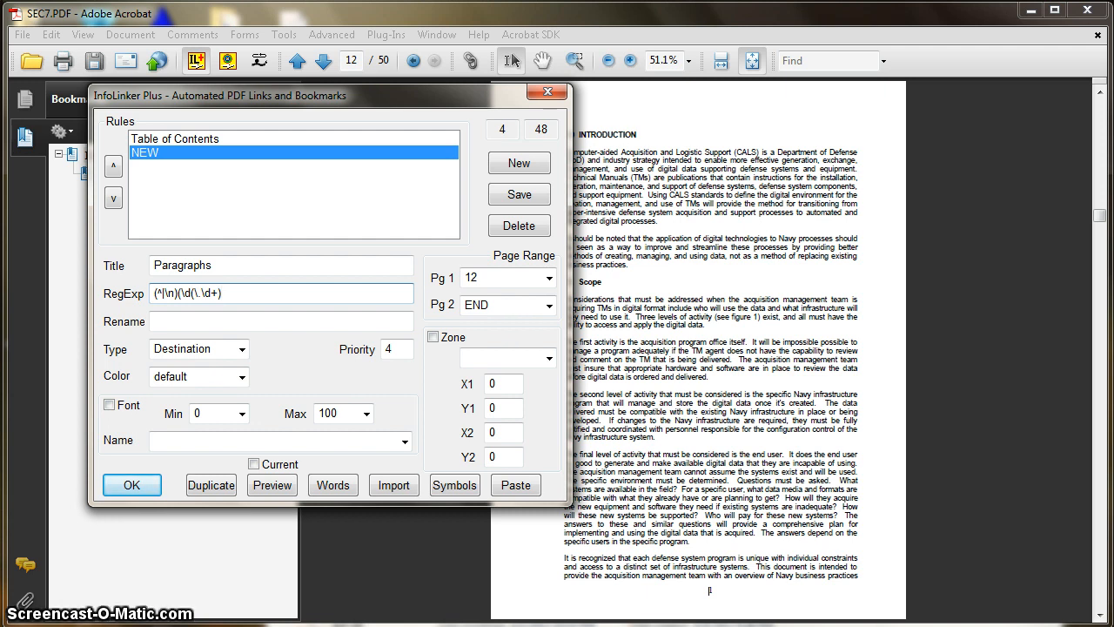
type("+")
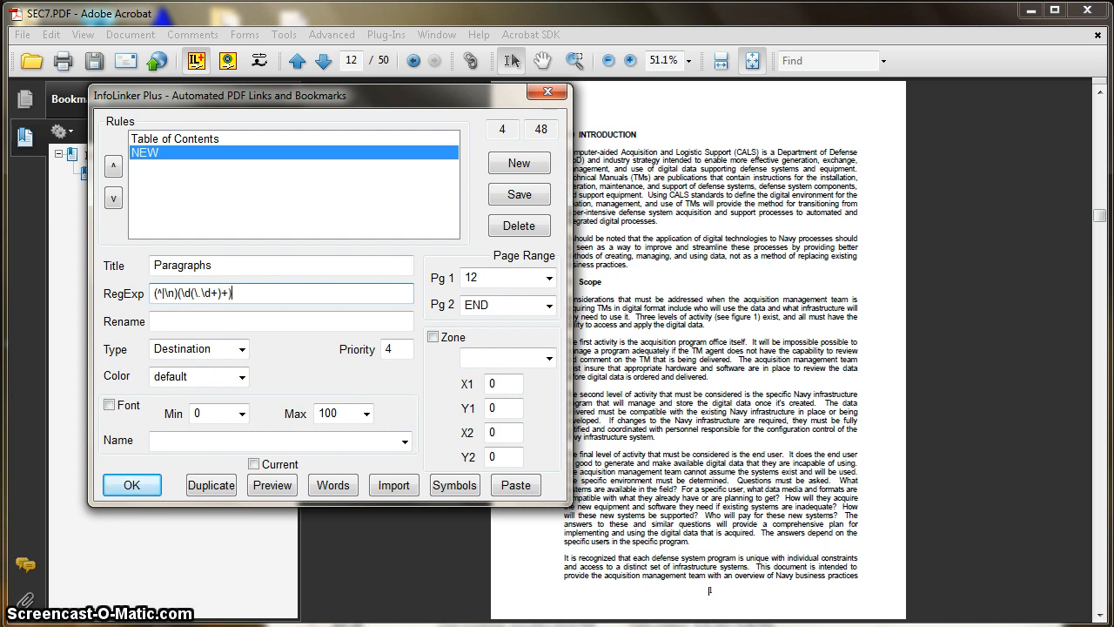
- Set the Paragraphs rule's rename value to $2, save the rule and close the rule editor
left_click(218, 323)
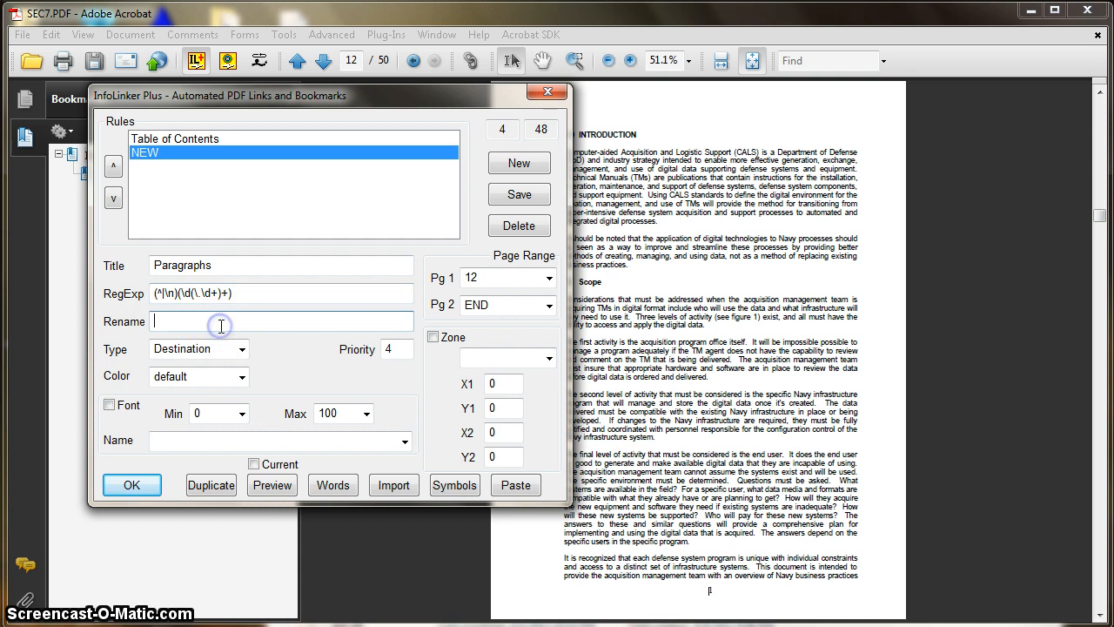
left_click(154, 293)
left_click_drag(154, 293, 177, 294)
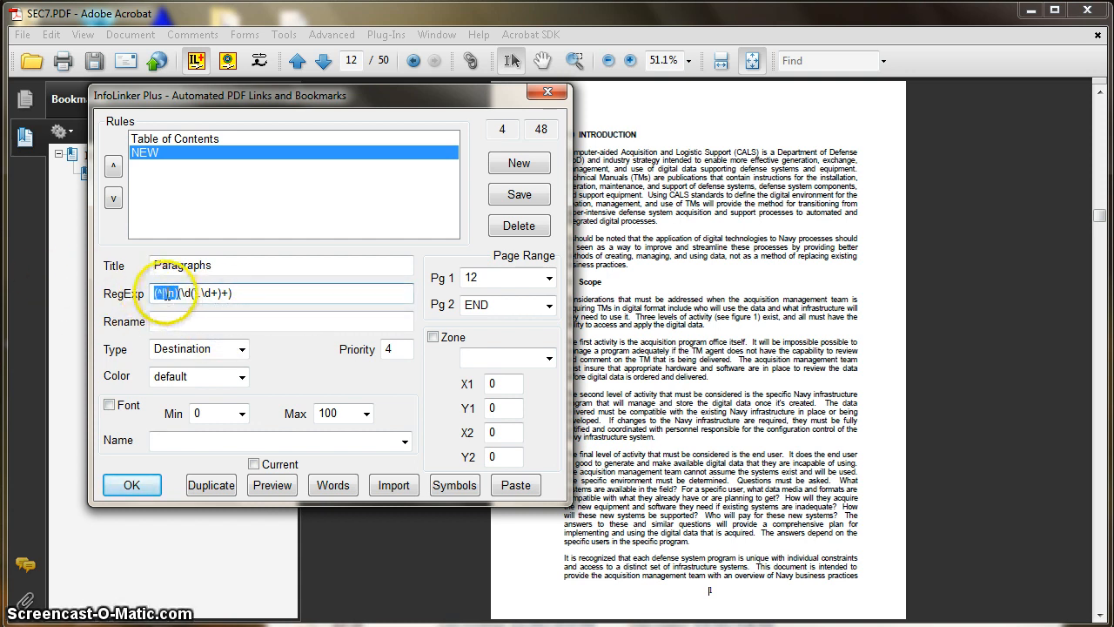
left_click_drag(235, 292, 176, 293)
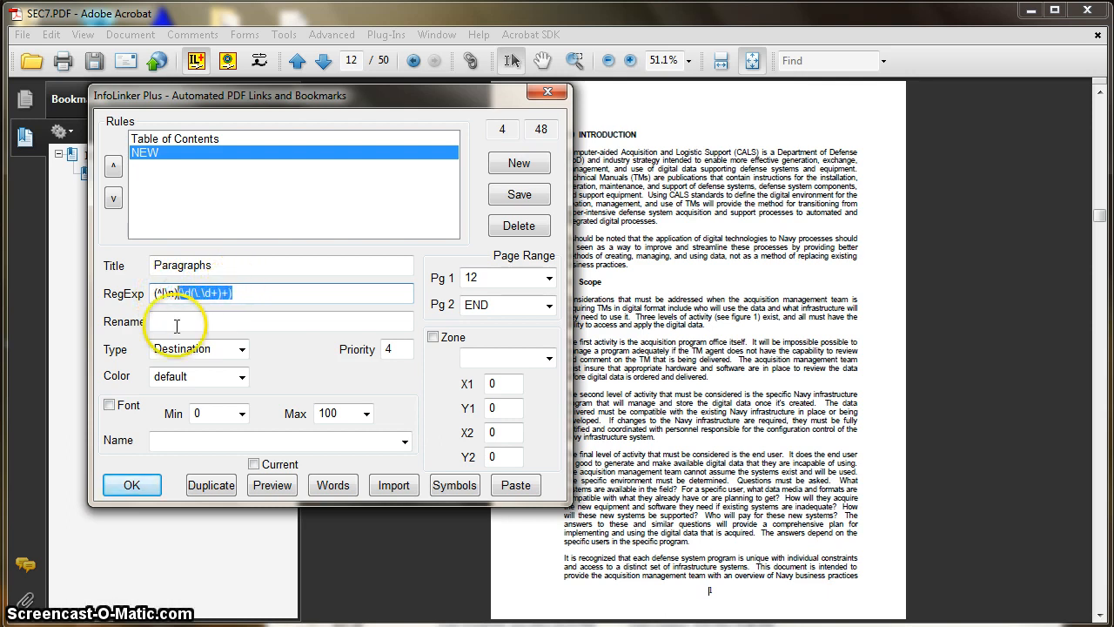
left_click(161, 321)
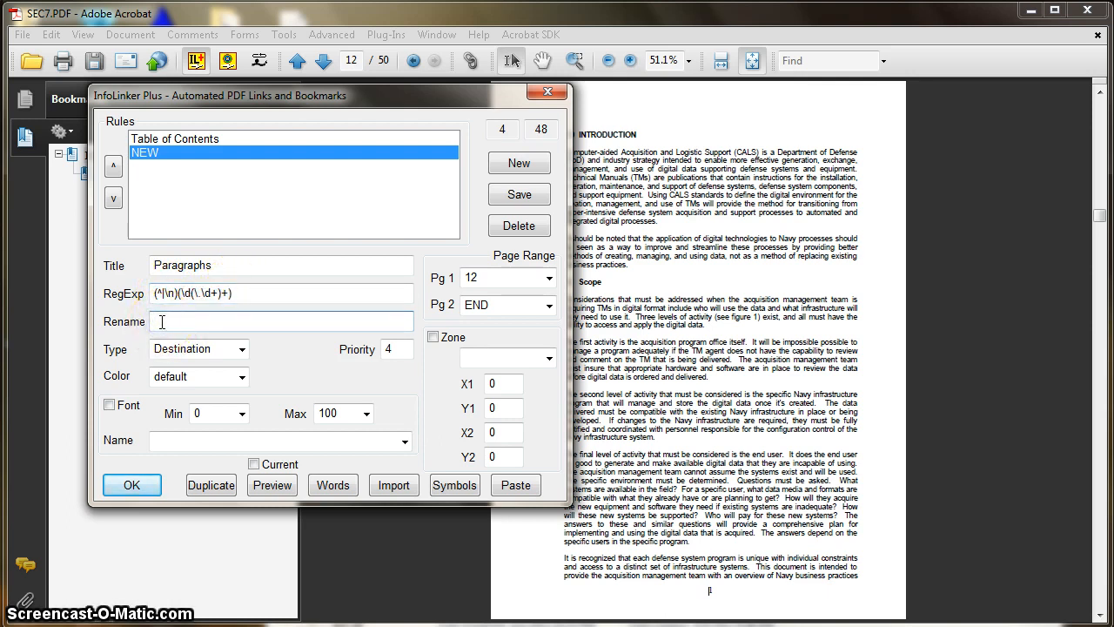
type("$2")
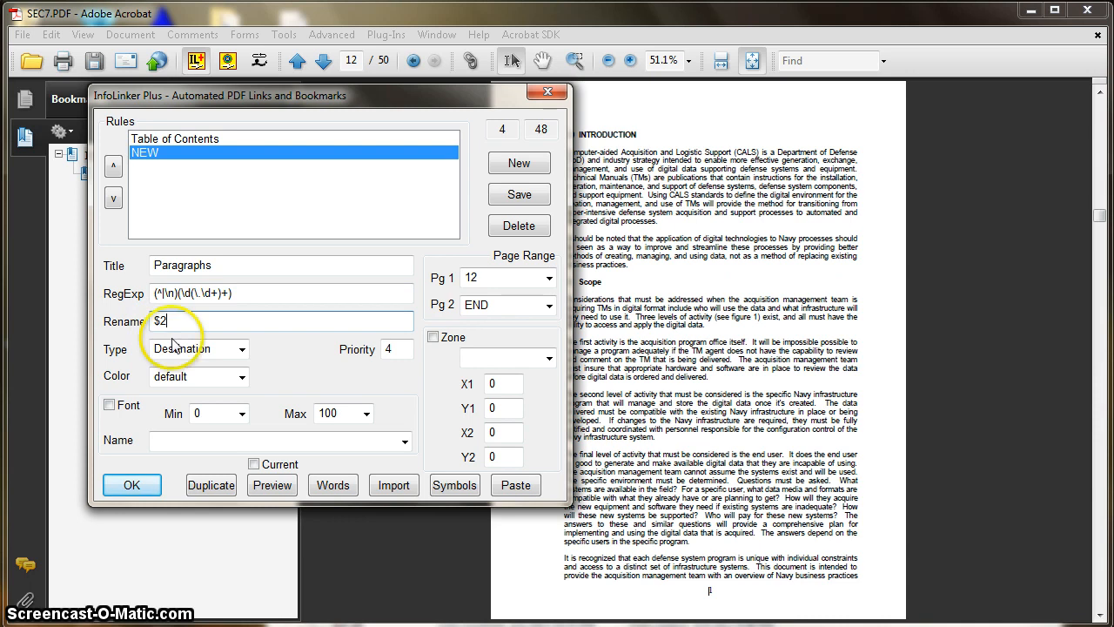
left_click(517, 195)
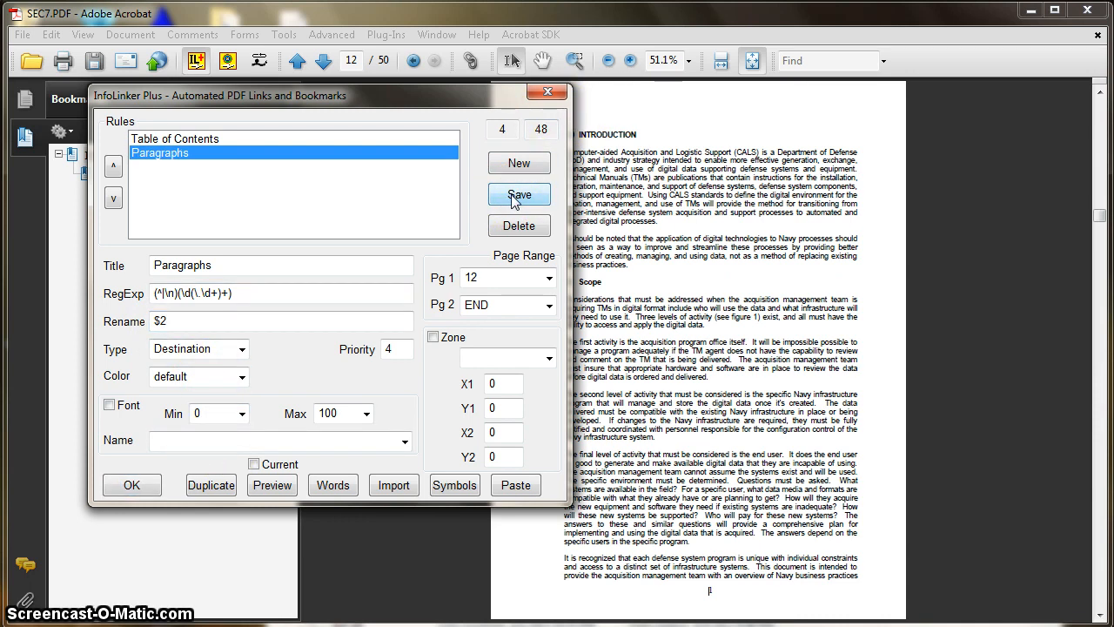
left_click(130, 486)
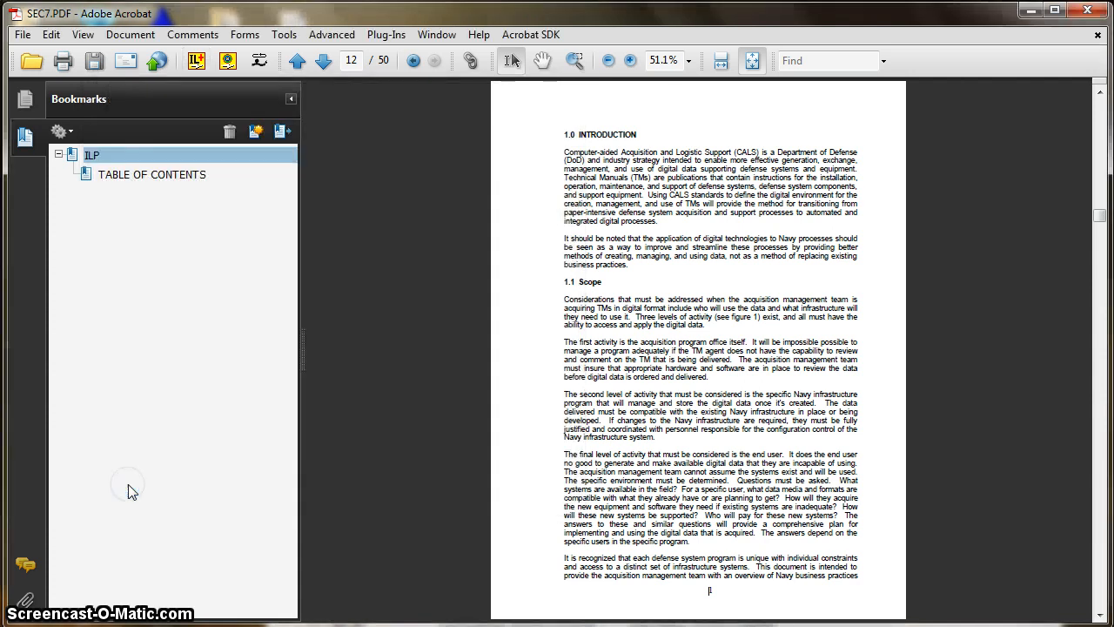
- Clear the previously generated bookmarks and run InfoLinker Plus to regenerate them from both saved rules
left_click(386, 35)
left_click(388, 111)
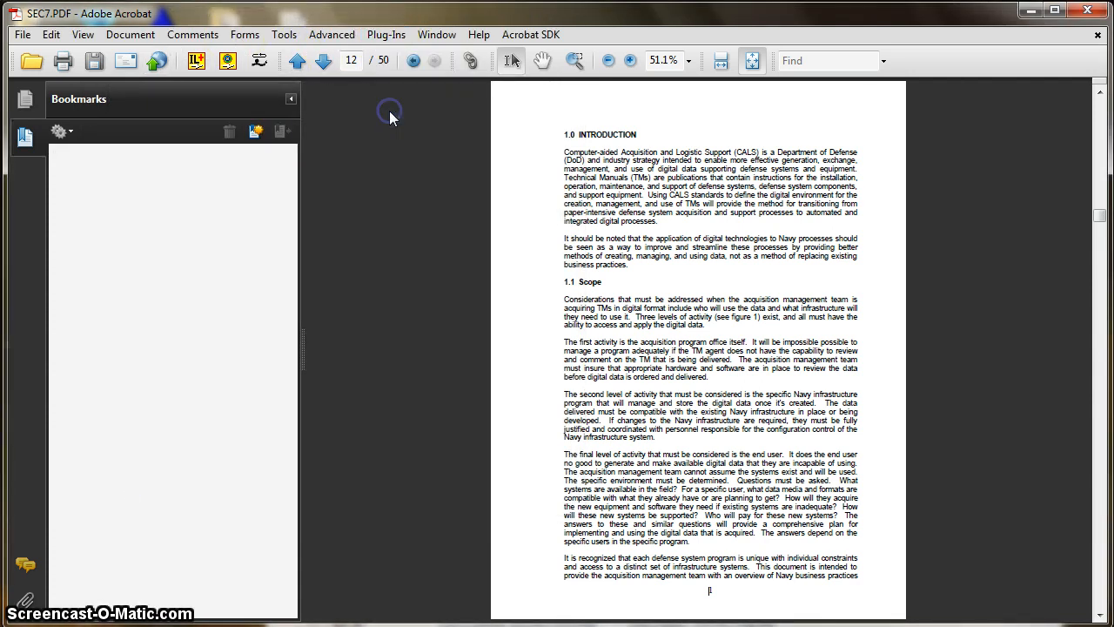
left_click(228, 60)
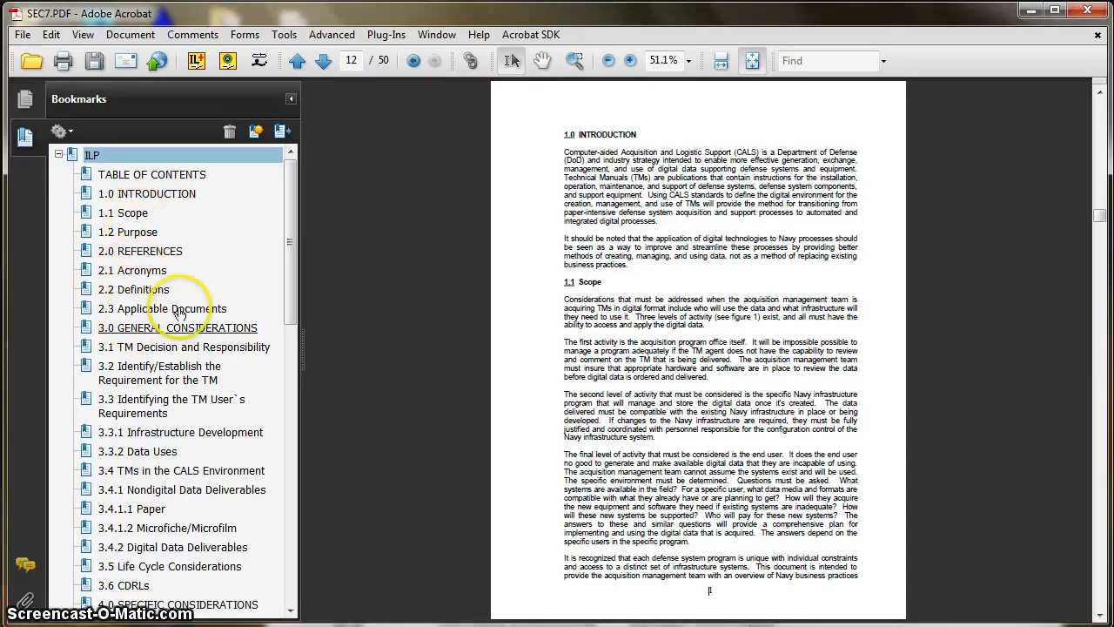
- Test the 4.1.1.3 Interactive Electronic TM and 4.4.1 Commercial TM Usage bookmarks, fitting the whole page in view
left_click_drag(293, 259, 292, 393)
left_click(215, 350)
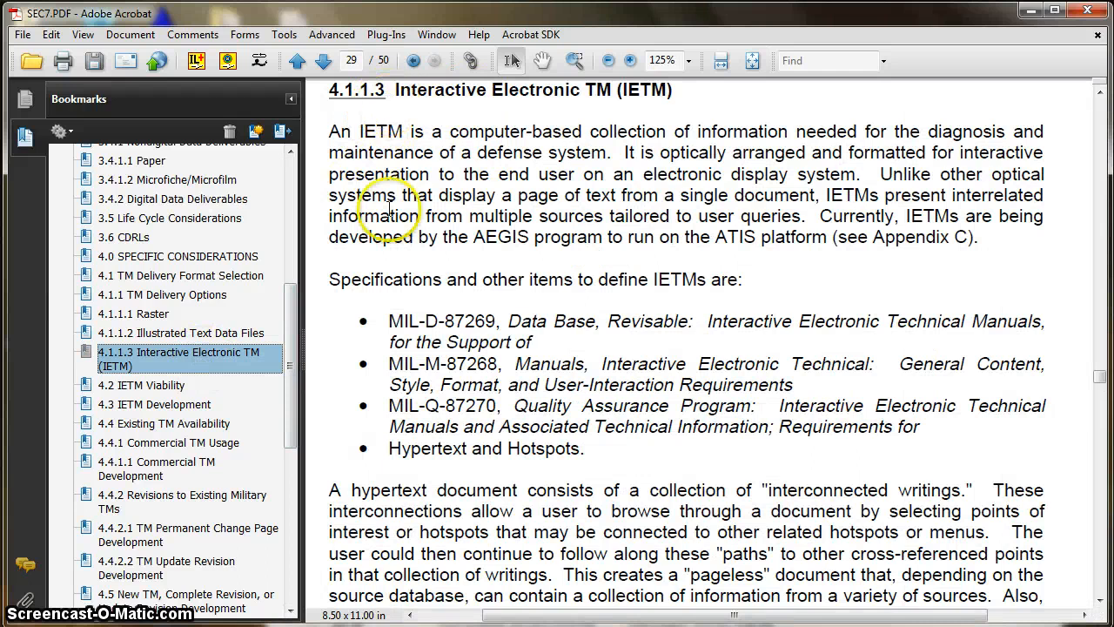
left_click(155, 445)
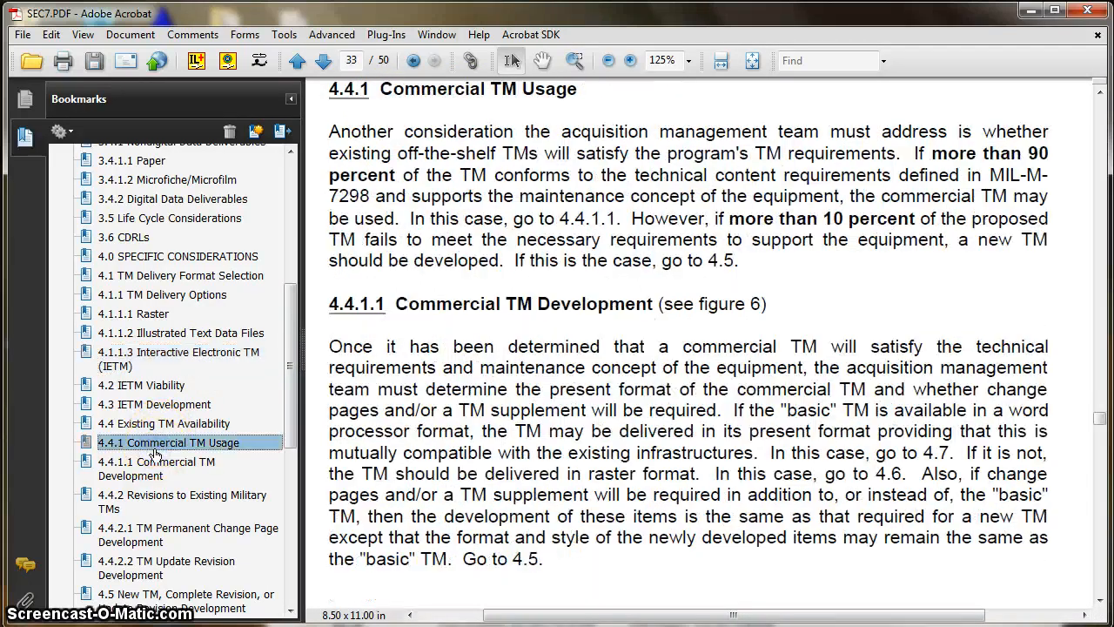
left_click(752, 60)
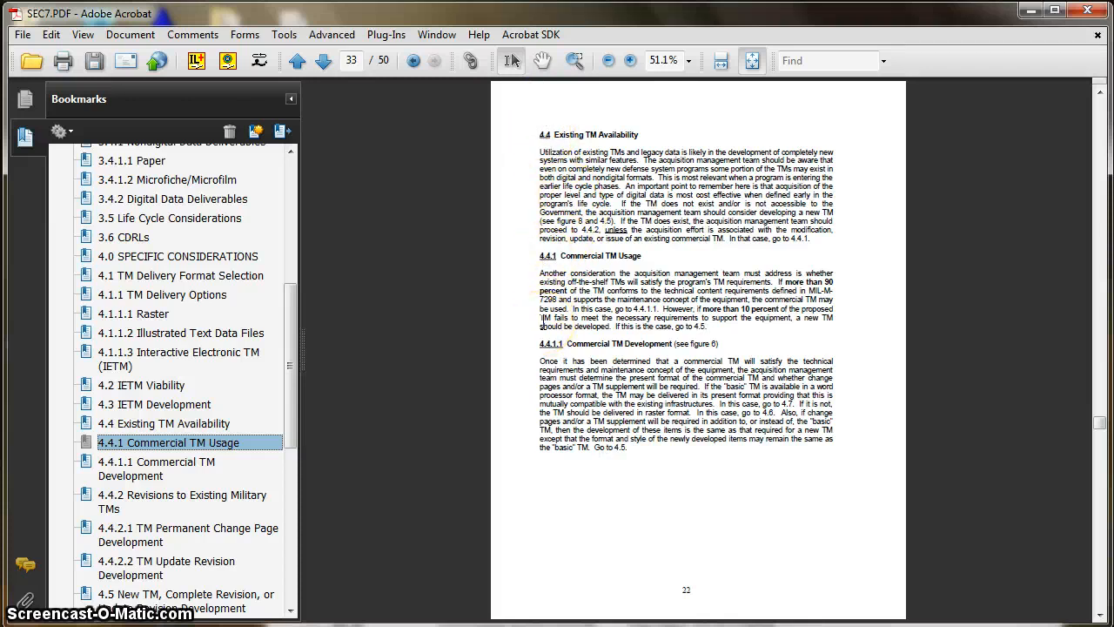
- Test the TABLE OF CONTENTS and 2.0 REFERENCES bookmarks, fitting the whole destination page in view
left_click_drag(293, 336, 298, 187)
left_click(188, 176)
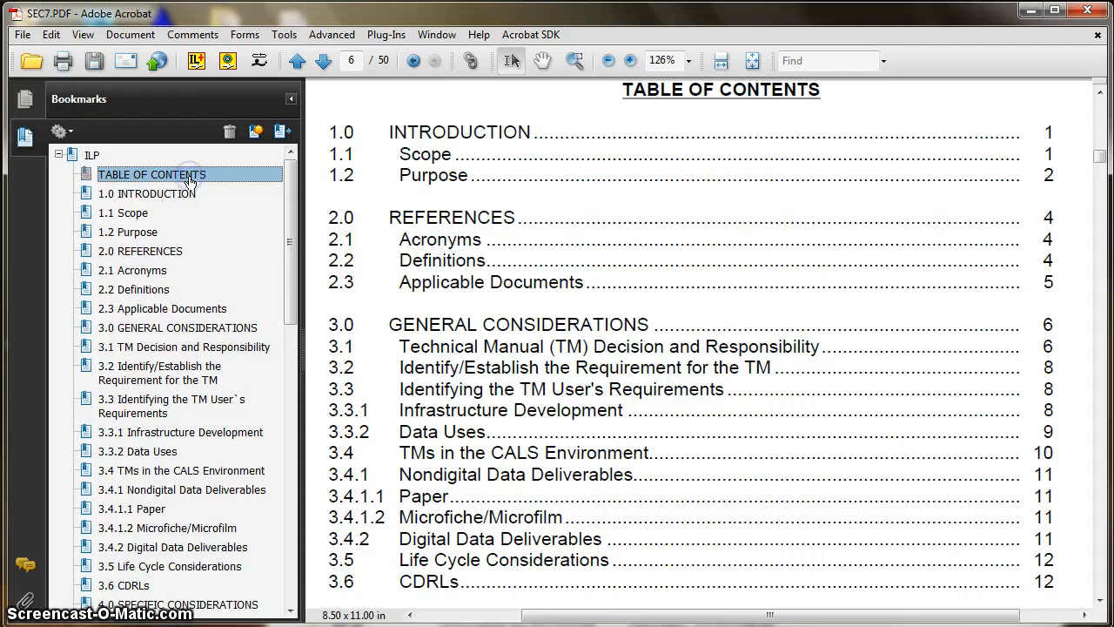
left_click(150, 253)
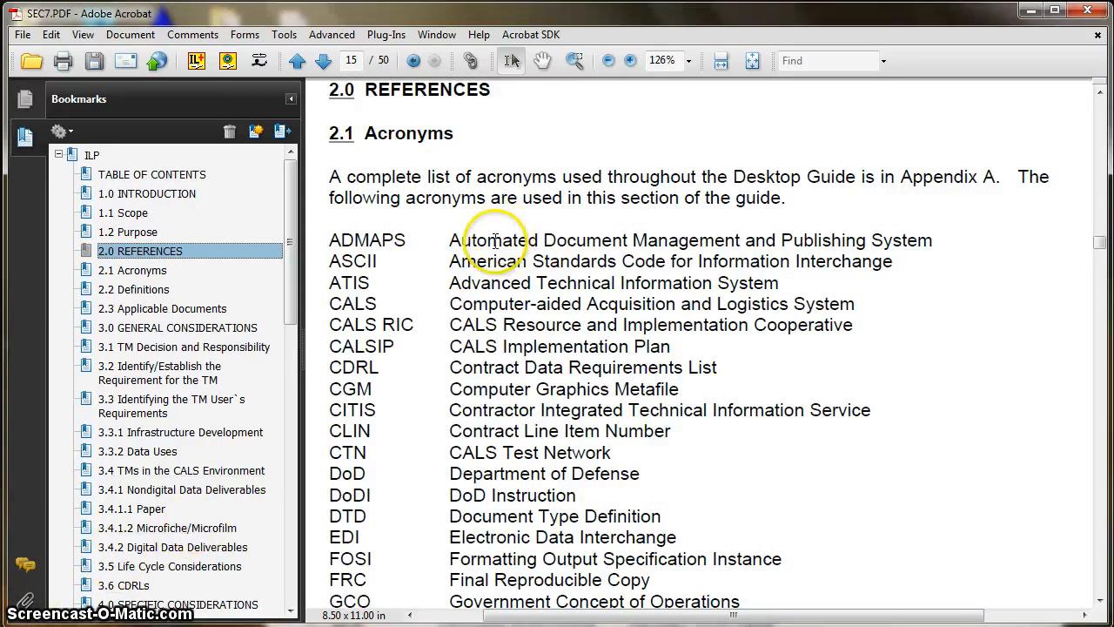
left_click(752, 60)
- Return to the table of contents through its bookmark and review its entries on pages 6 and 7
left_click(172, 176)
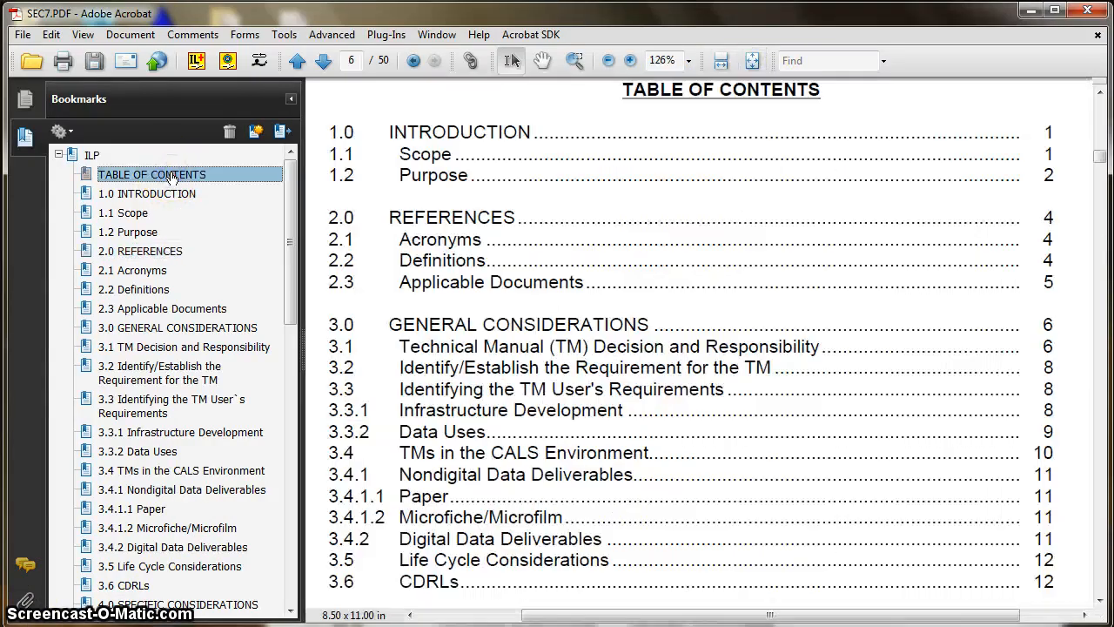
left_click(754, 66)
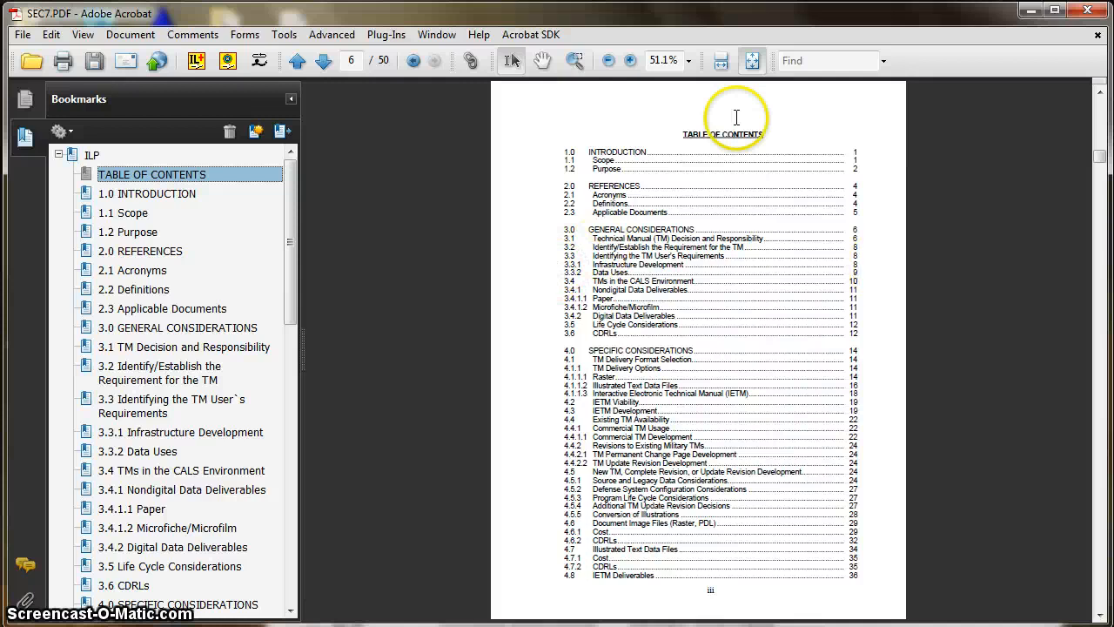
left_click(323, 61)
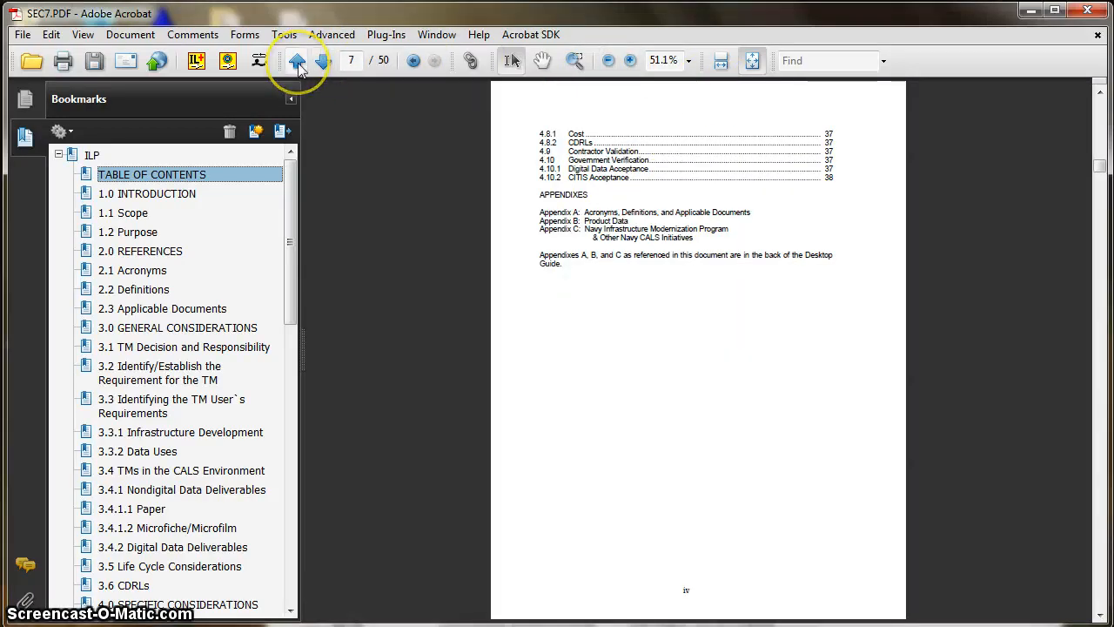
left_click(297, 61)
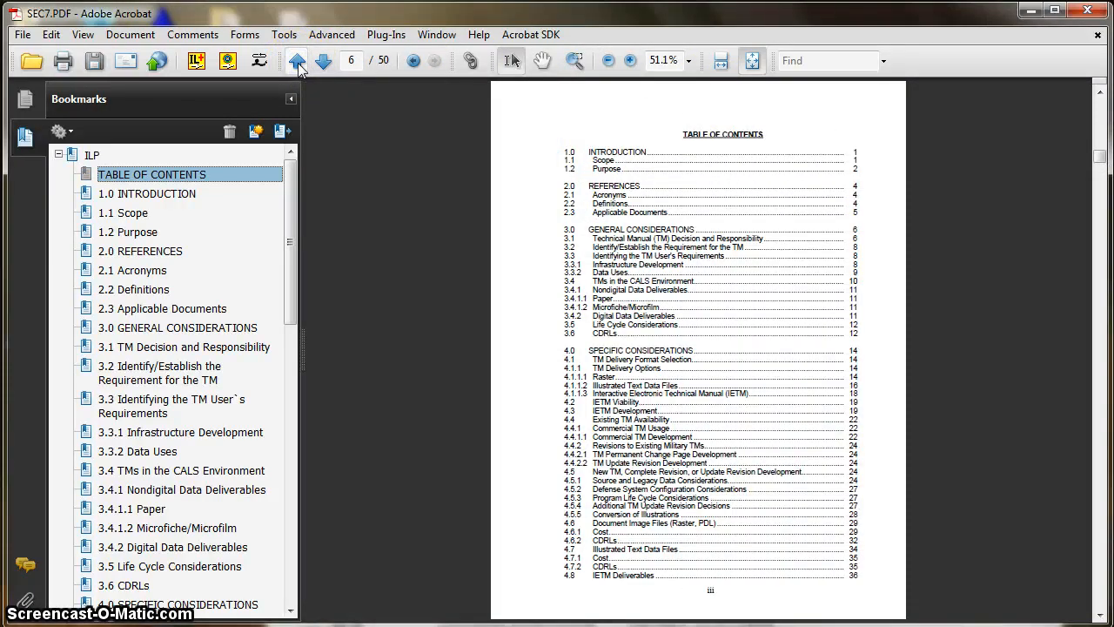
- Add a third InfoLinker Plus rule and title it "Source"
left_click(196, 61)
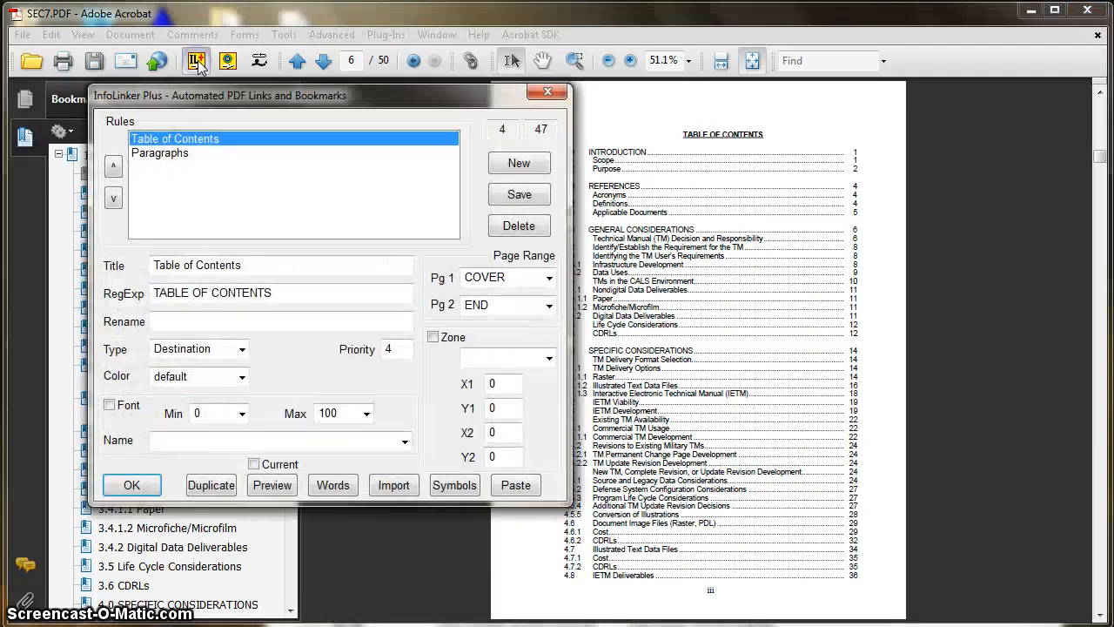
left_click(518, 167)
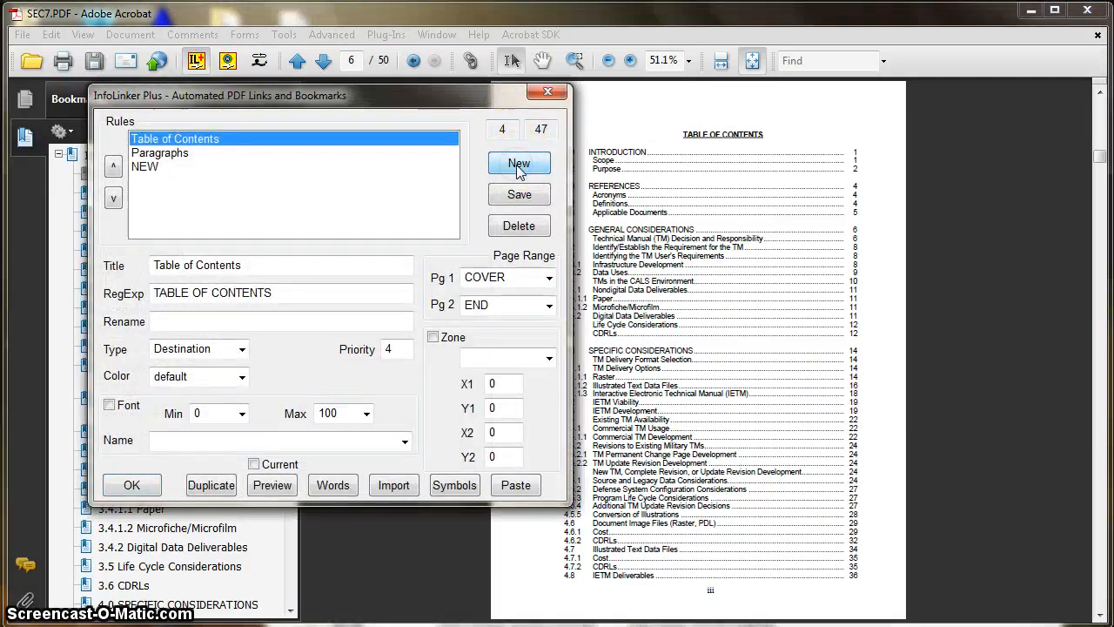
left_click(150, 170)
double_click(155, 265)
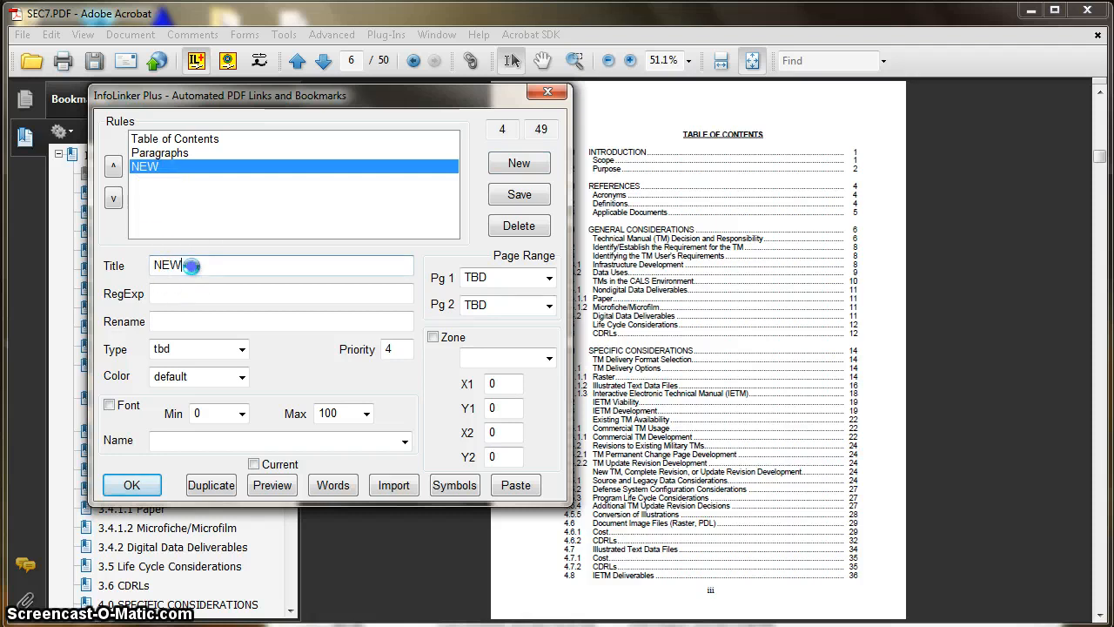
type("Source")
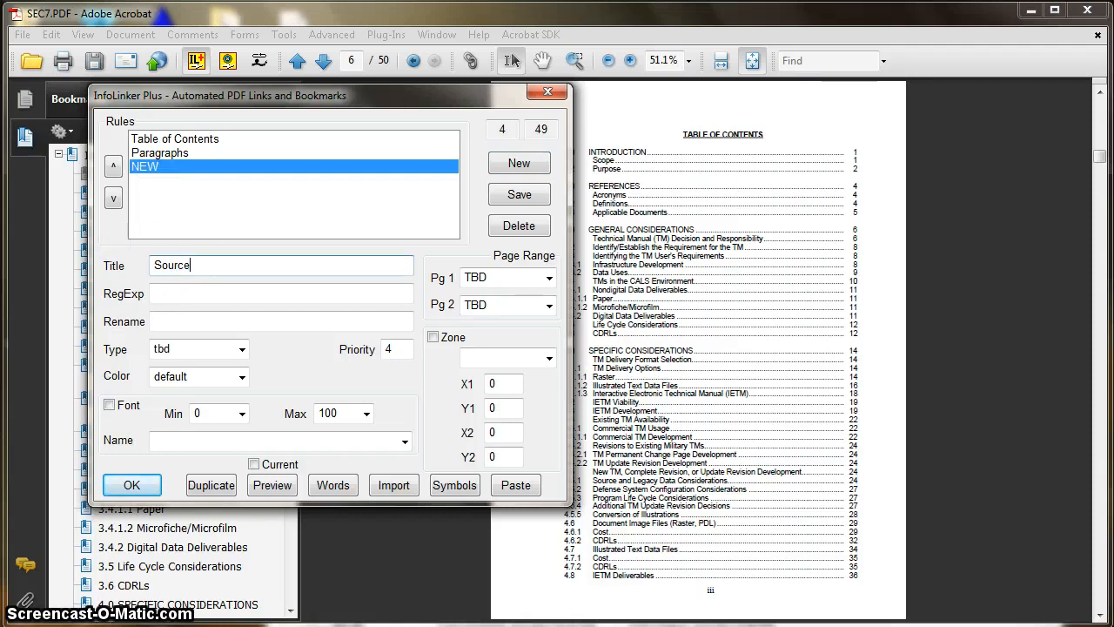
- Complete the rule's title as "Source Paragraph" and set its regular expression to (^|\n)(\d(\.\d+)+)
type(" Prara")
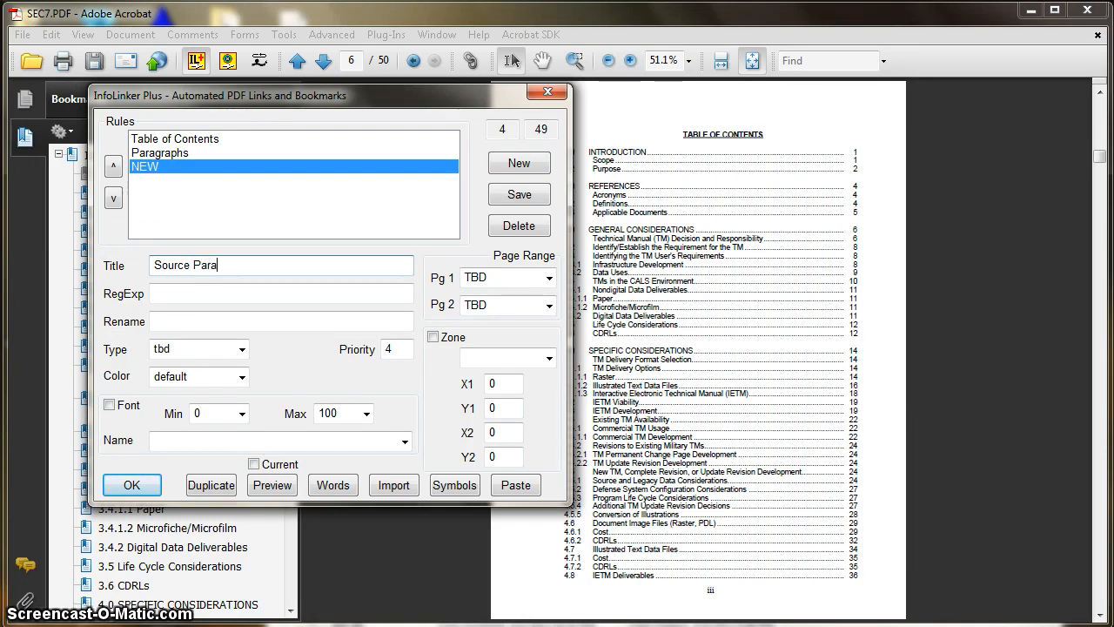
type("graph")
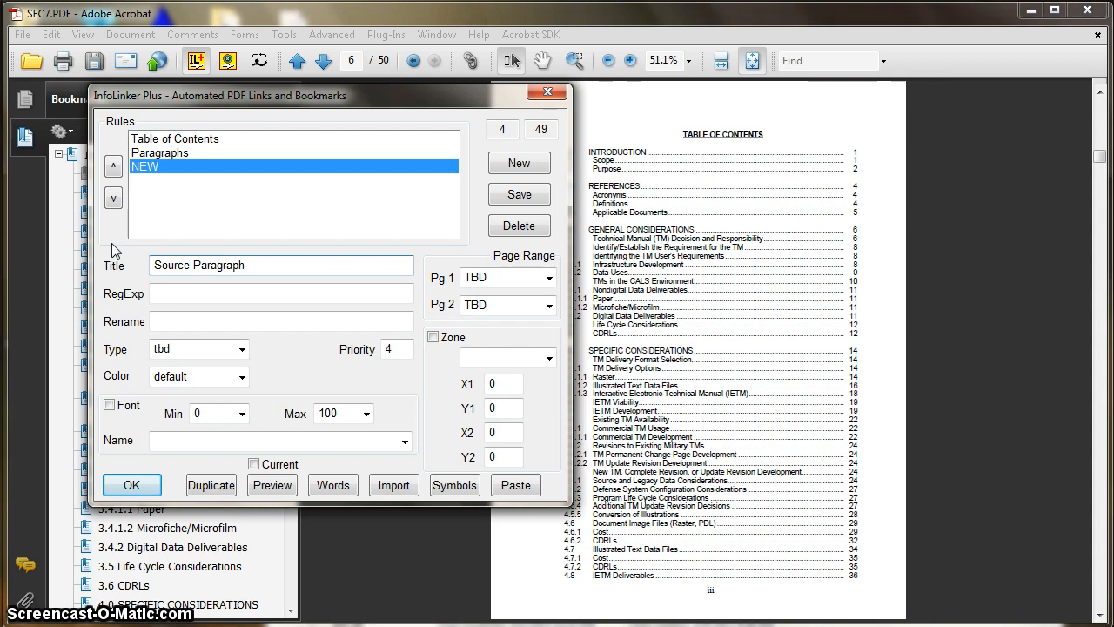
left_click(172, 292)
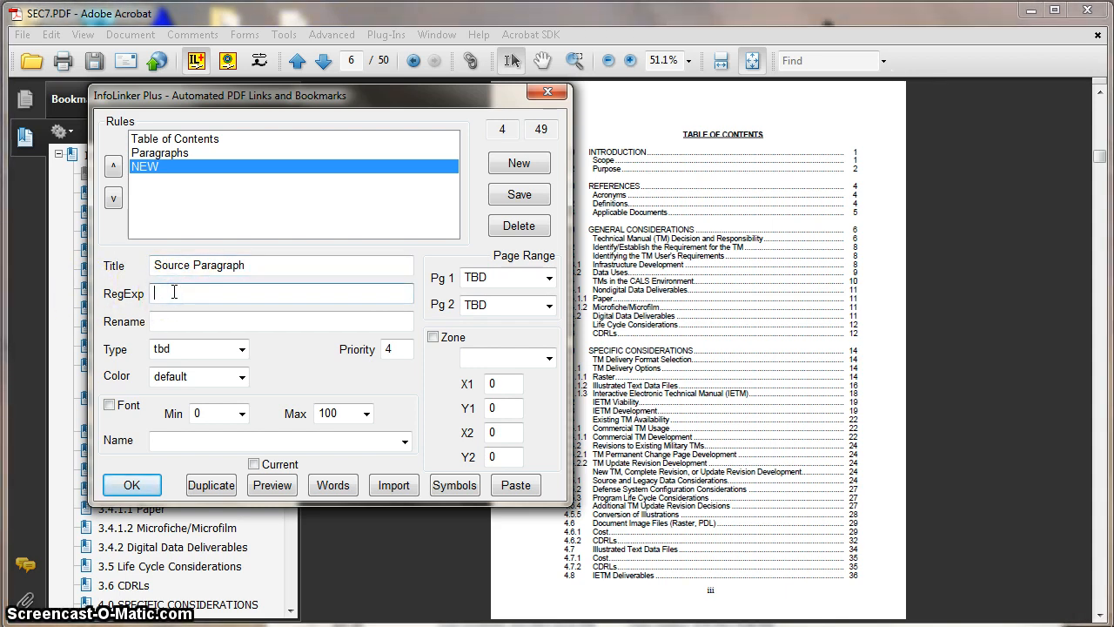
type("(")
type("\\n)(\\d(\\.\\d")
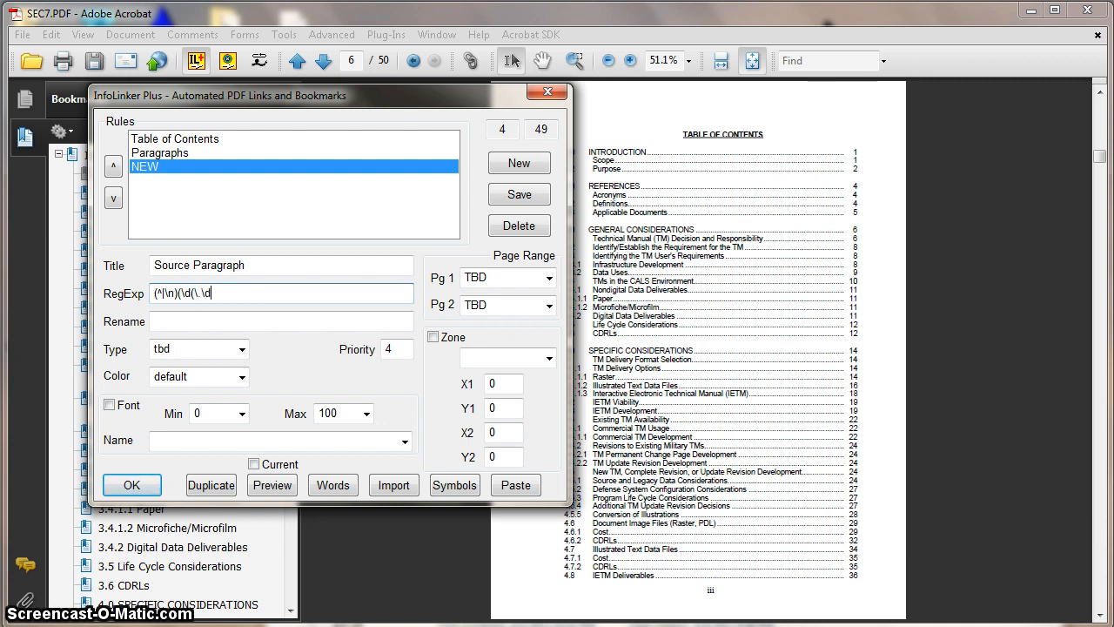
type(")+")
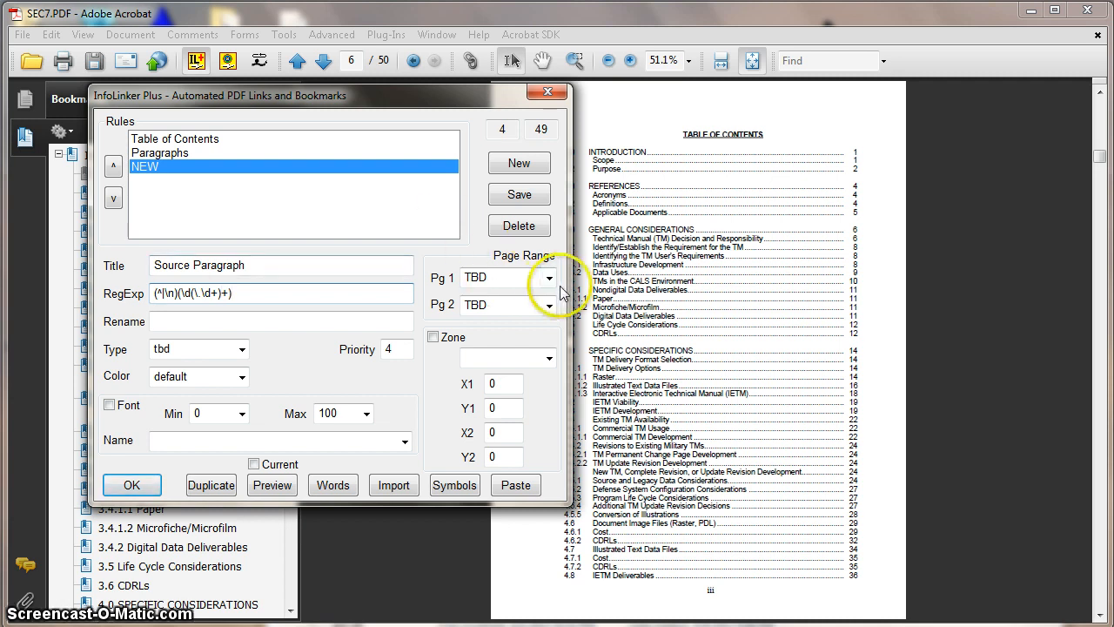
- Limit the Source Paragraph rule's page range to pages 6 through 7
left_click(504, 277)
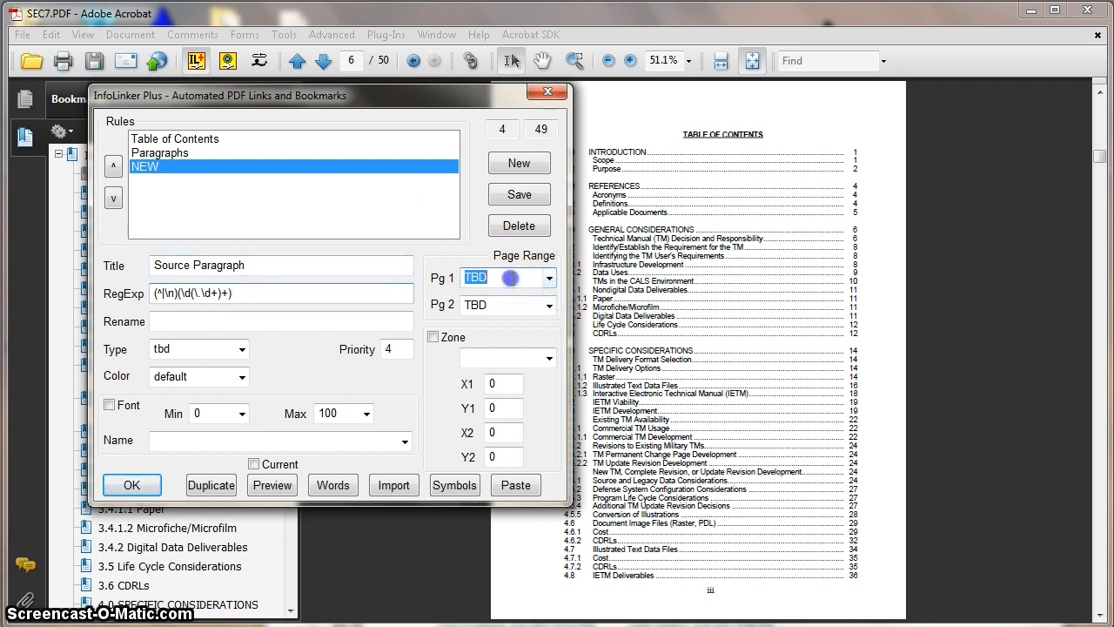
type("6")
left_click(497, 305)
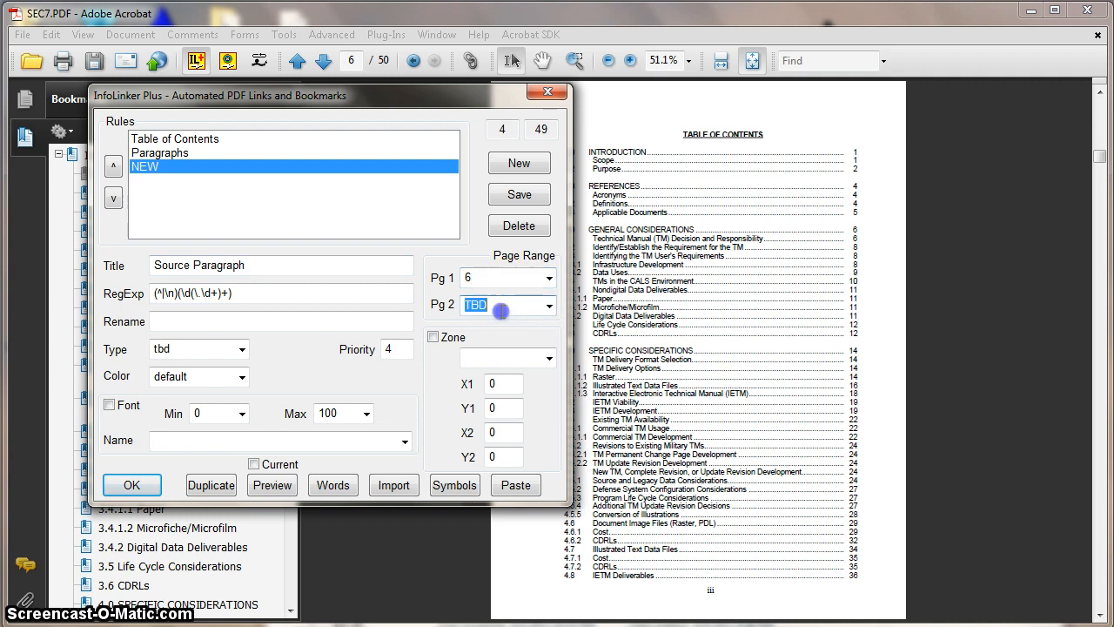
type("7")
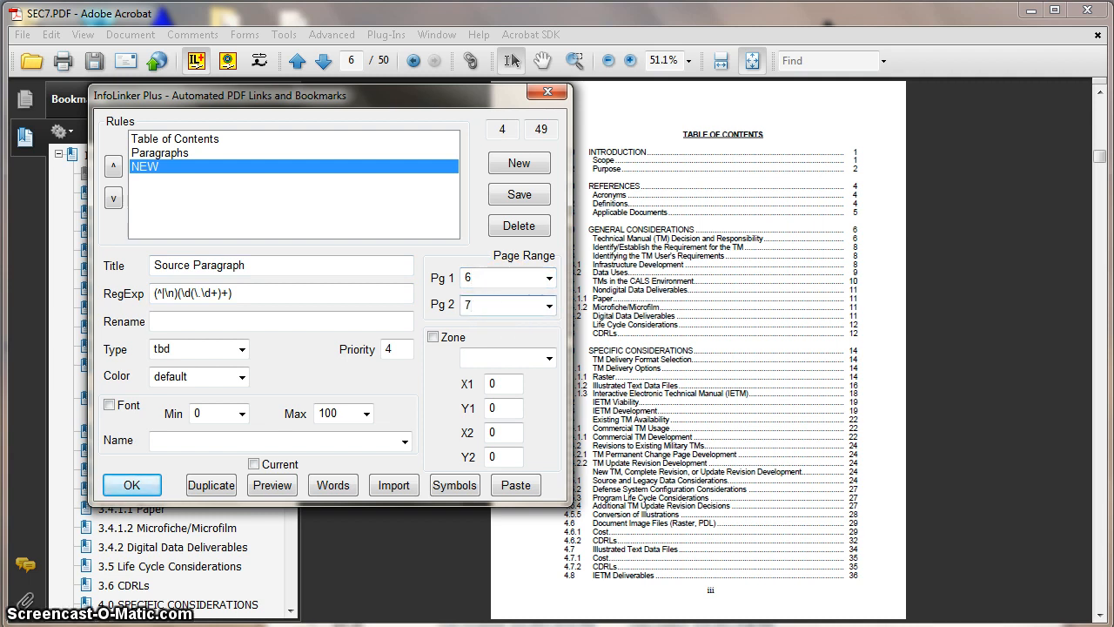
- Set the Source Paragraph rule's rename pattern to $2 and its type to Source, and save the rule
left_click(273, 321)
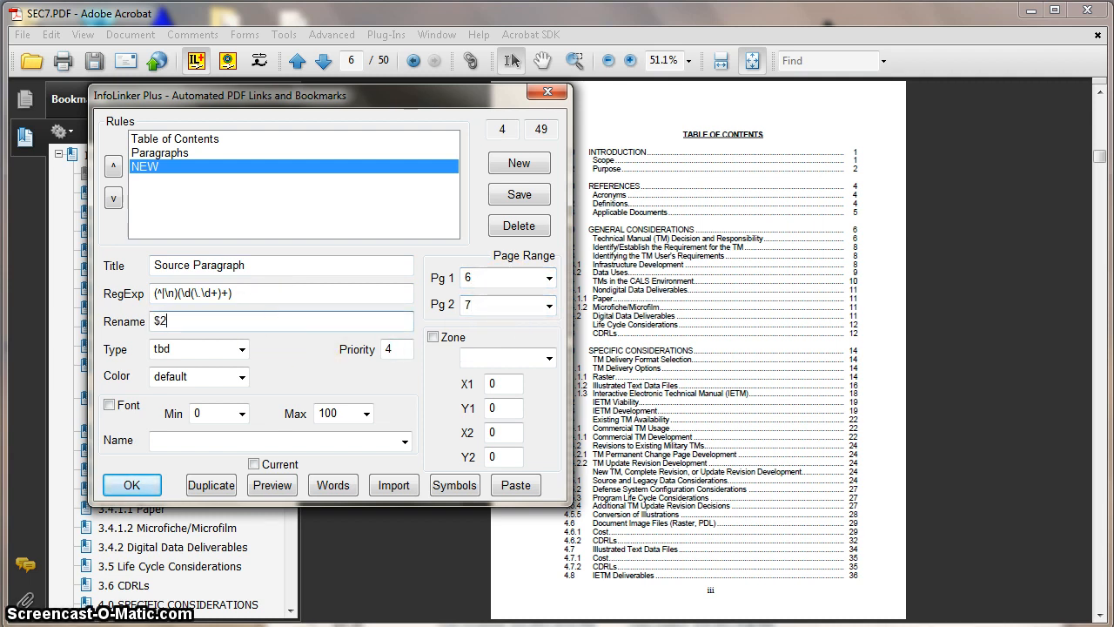
left_click(241, 349)
left_click(187, 395)
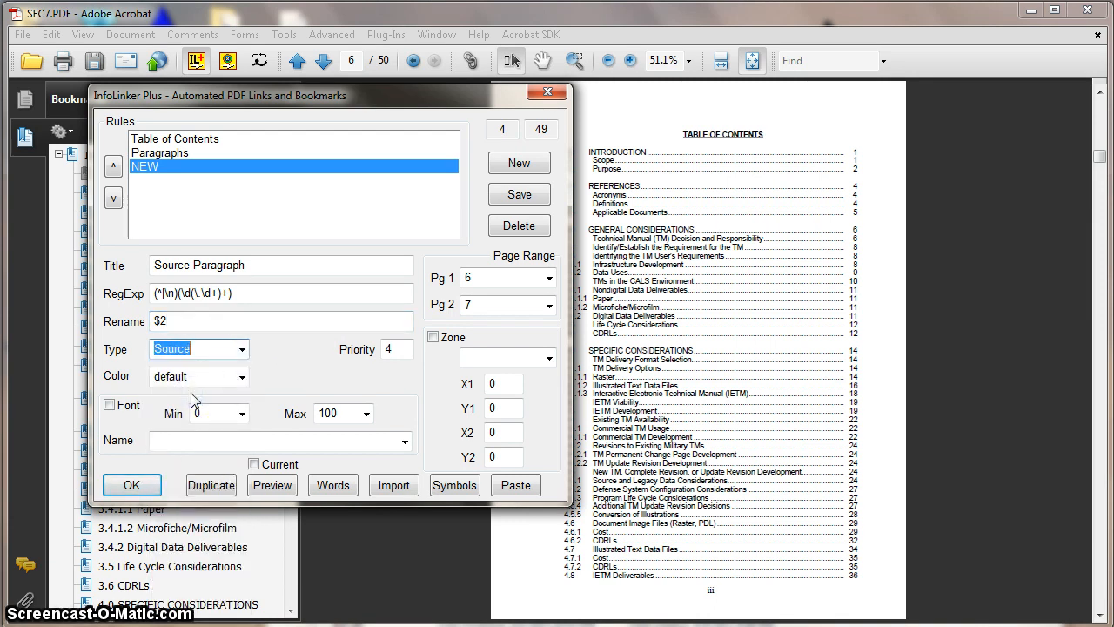
left_click(514, 195)
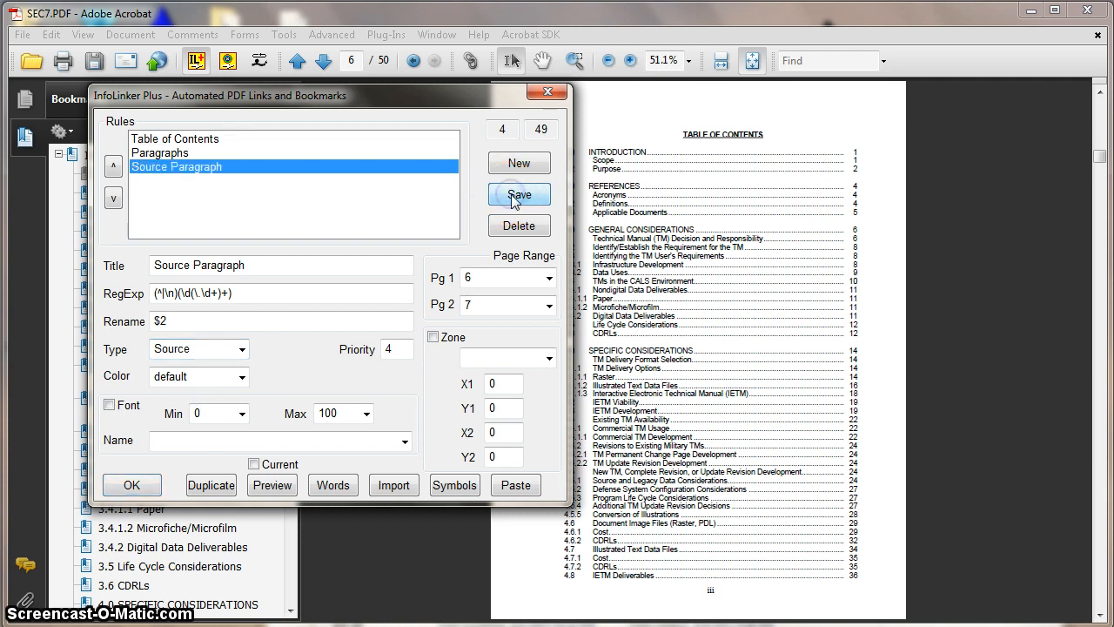
left_click(131, 485)
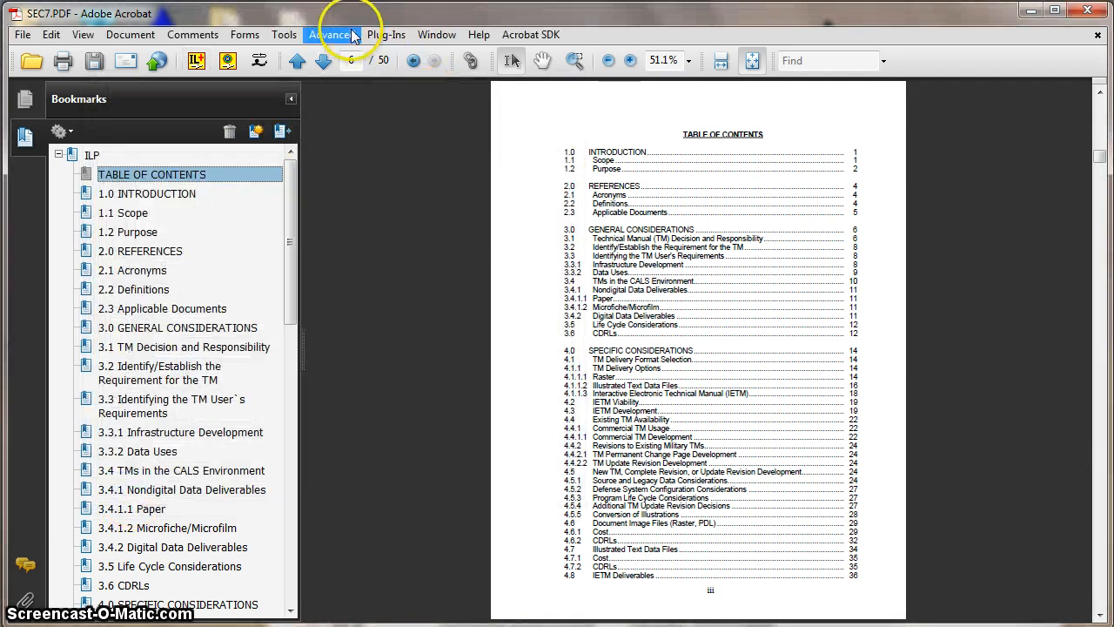
- Remove all existing extras from the document and regenerate the bookmarks and links with the InfoLinker Plus rules
left_click(379, 35)
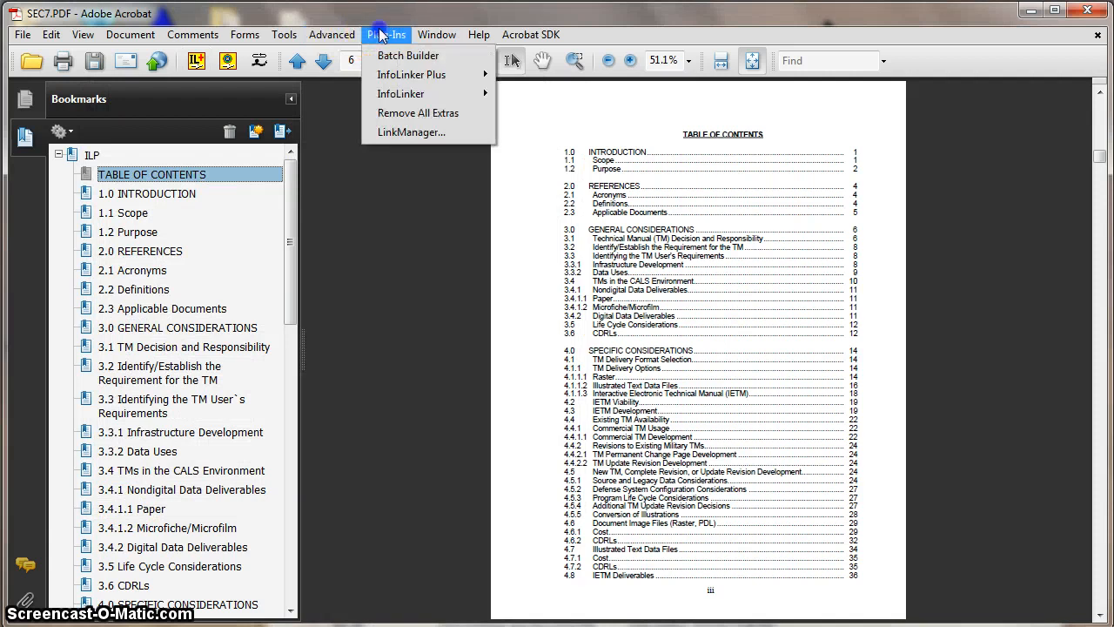
left_click(394, 113)
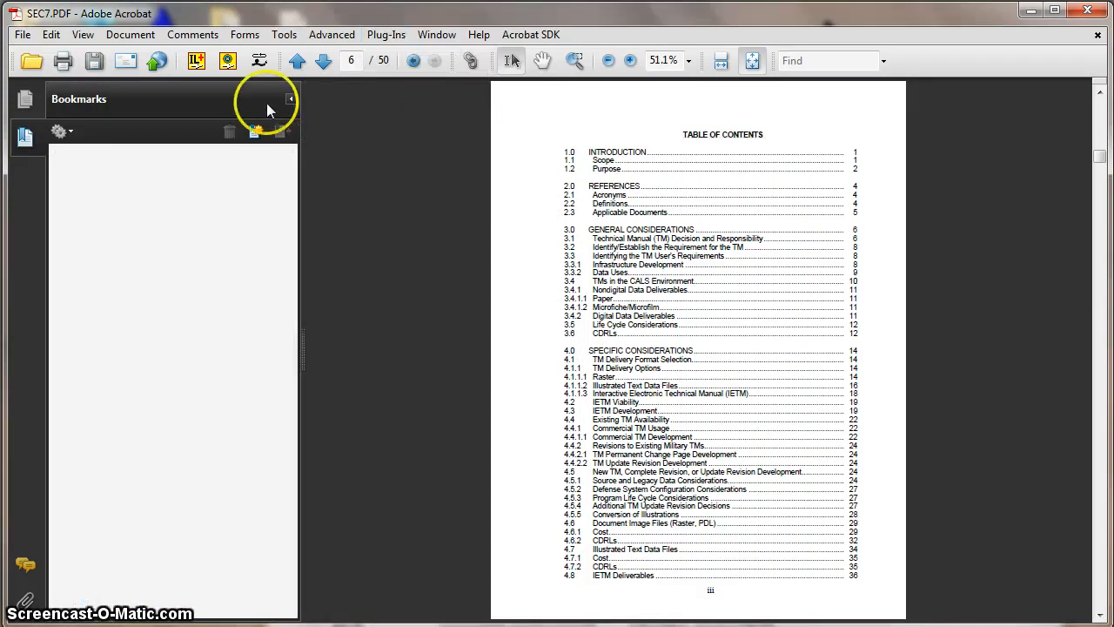
left_click(228, 63)
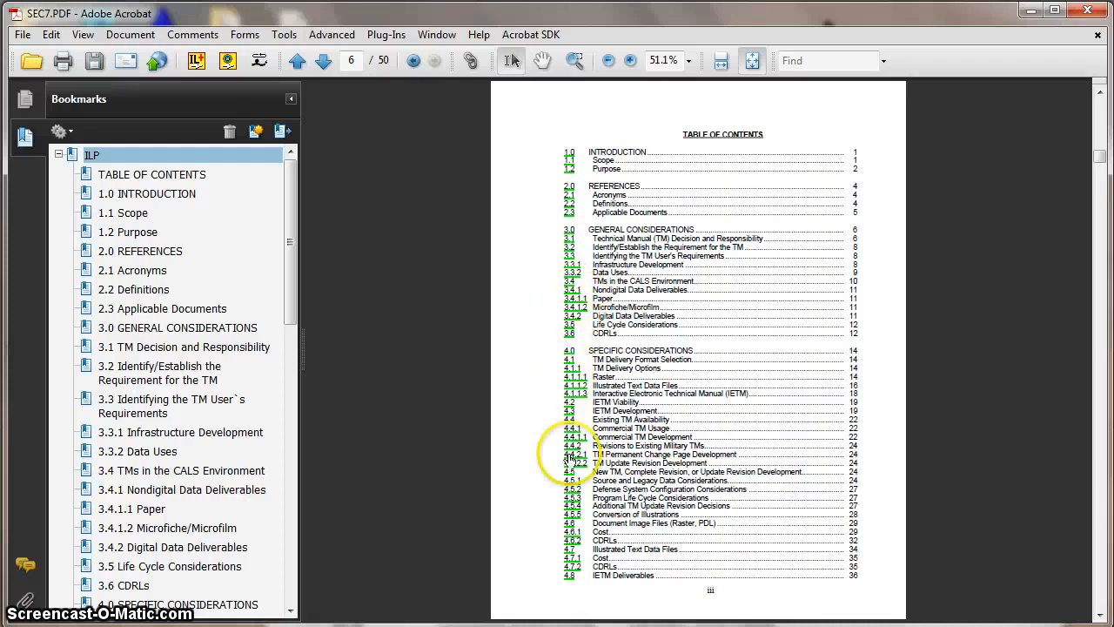
- Test the table of contents links for 4.8.2 CDRLs and 4.4.1.1 Commercial TM Development, returning to the contents page in between
left_click(1101, 257)
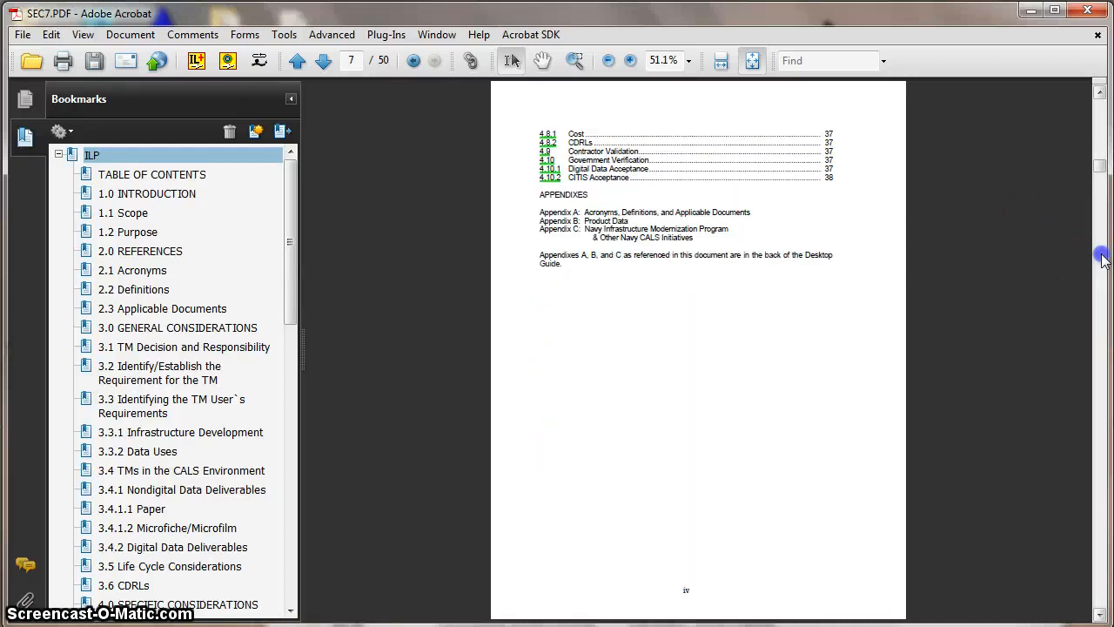
left_click(547, 143)
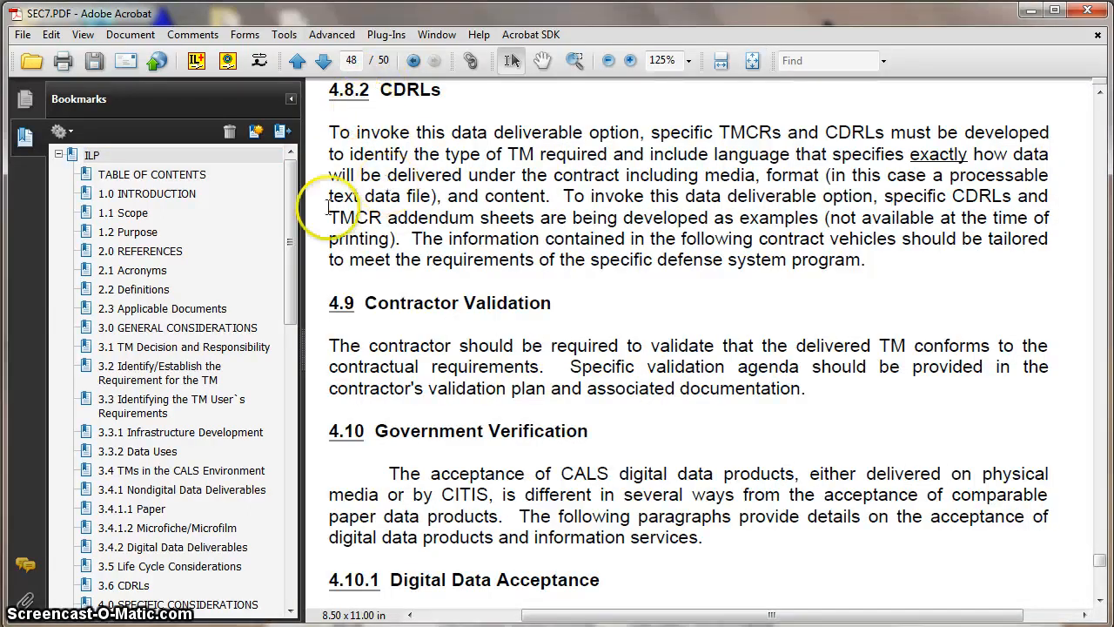
left_click(161, 175)
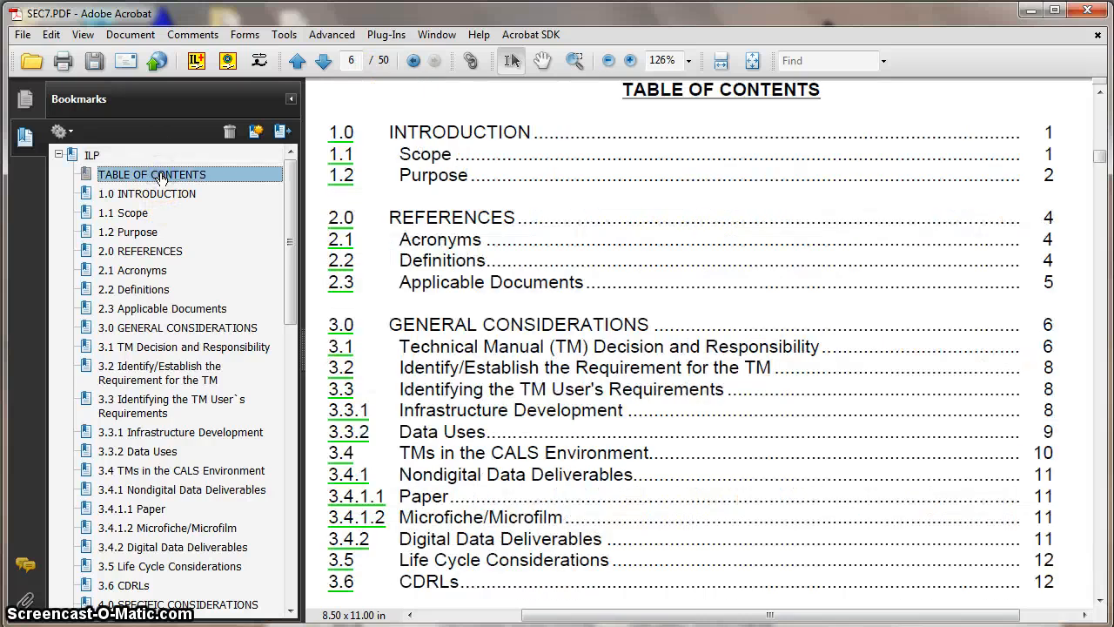
left_click(752, 61)
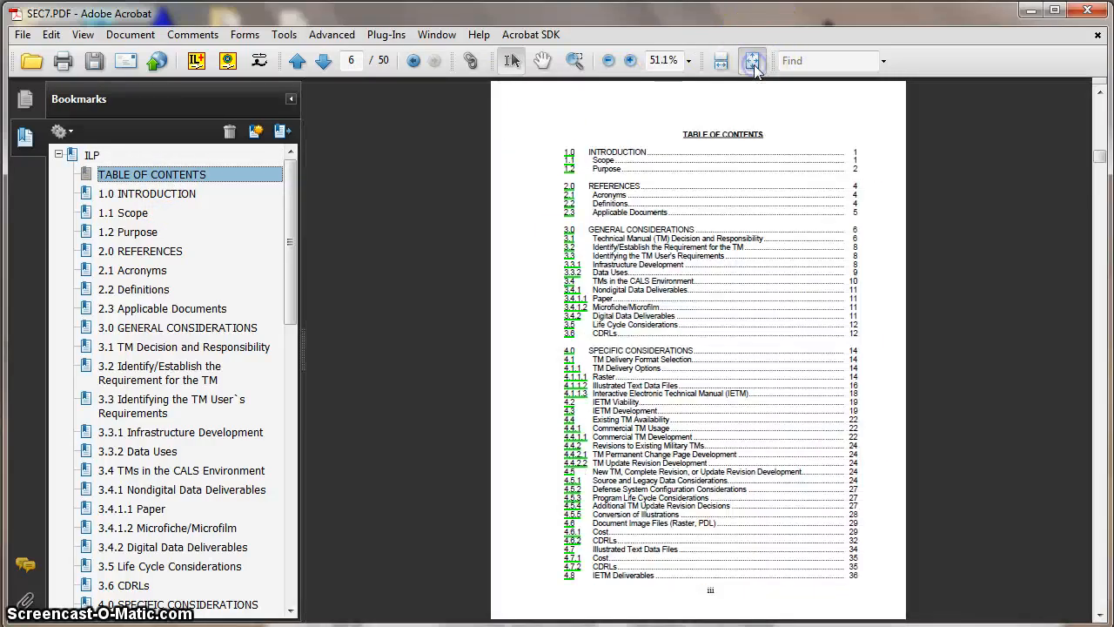
left_click(574, 437)
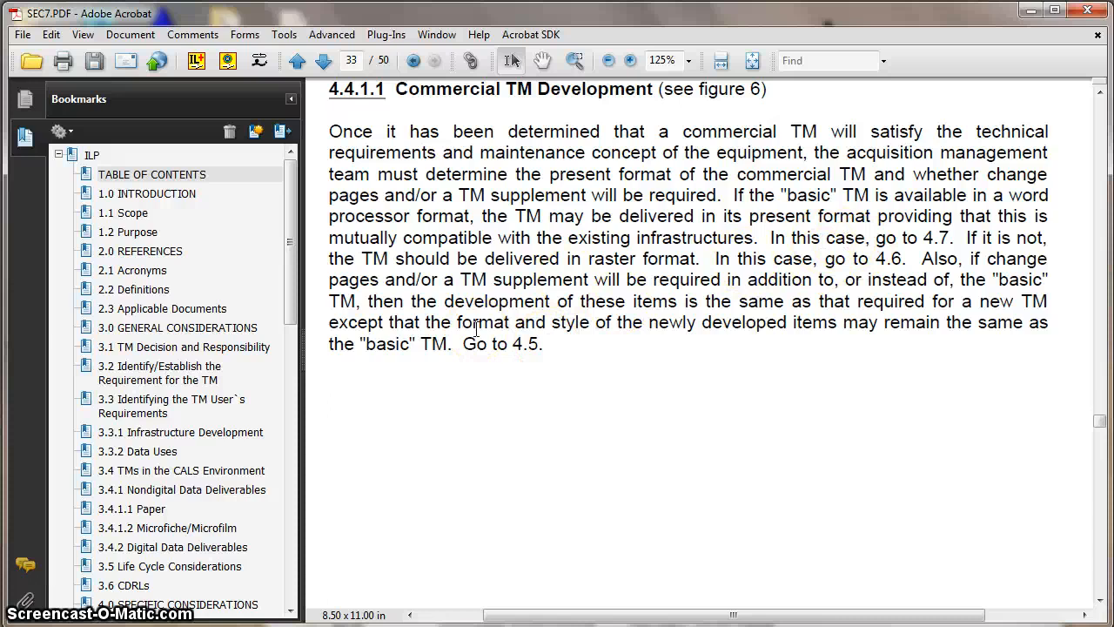
key("super")
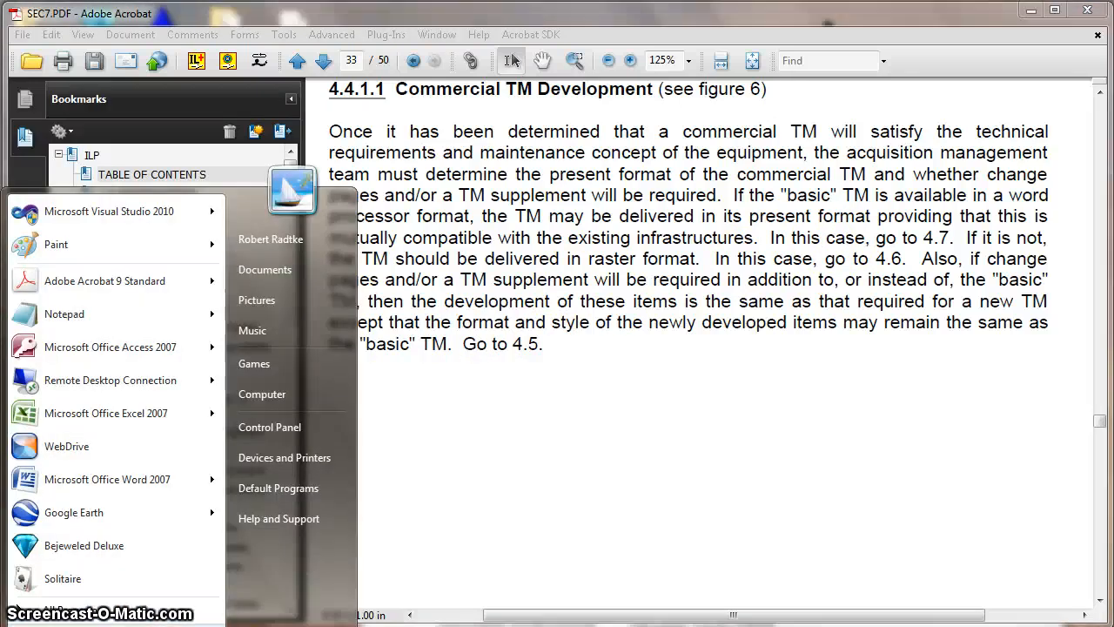
key("Escape")
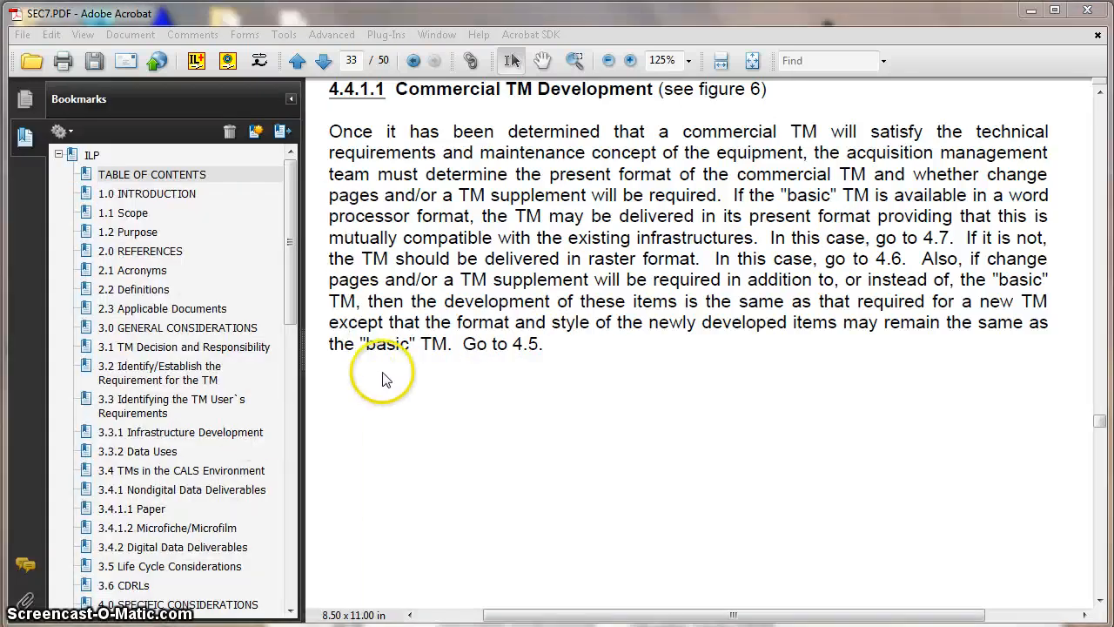
- Add a fourth InfoLinker Plus rule and title it "Source Ref Paragraphs"
left_click(199, 63)
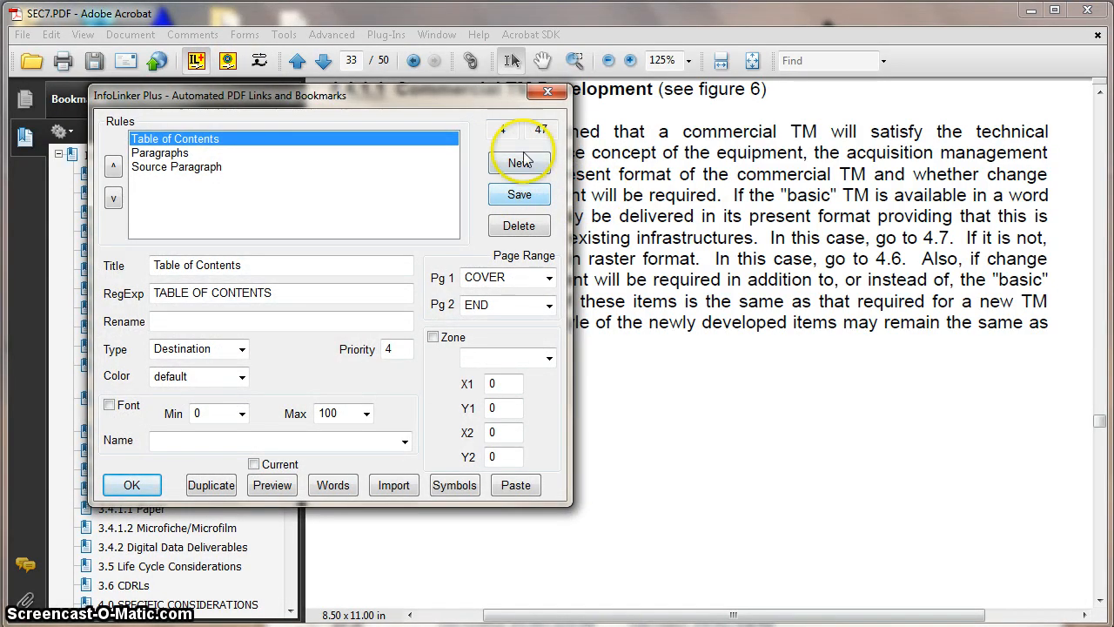
left_click(520, 167)
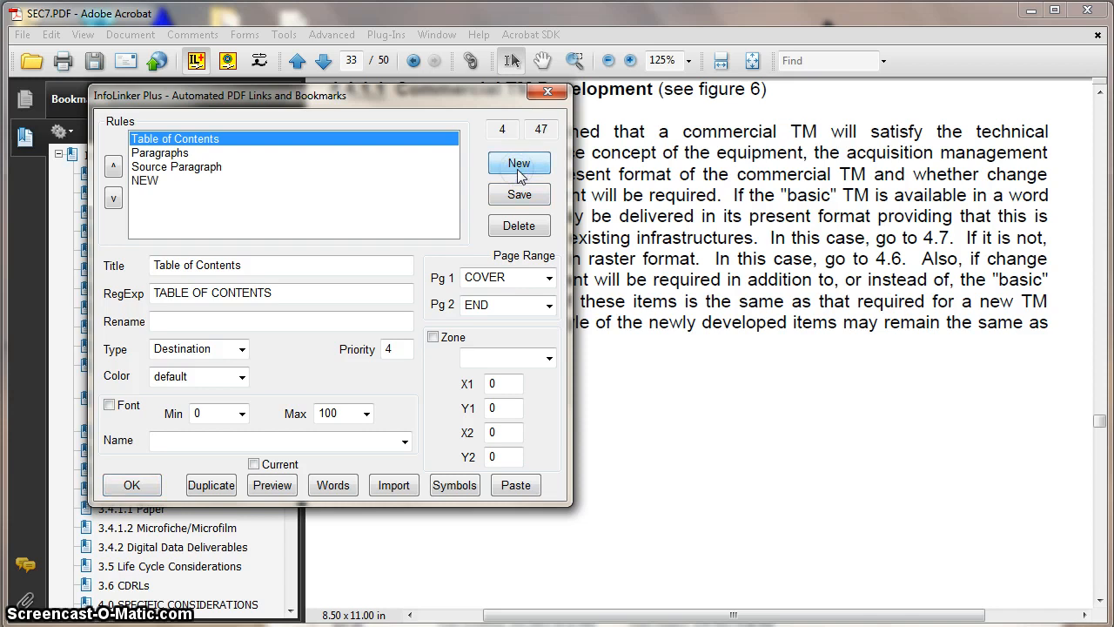
left_click(147, 181)
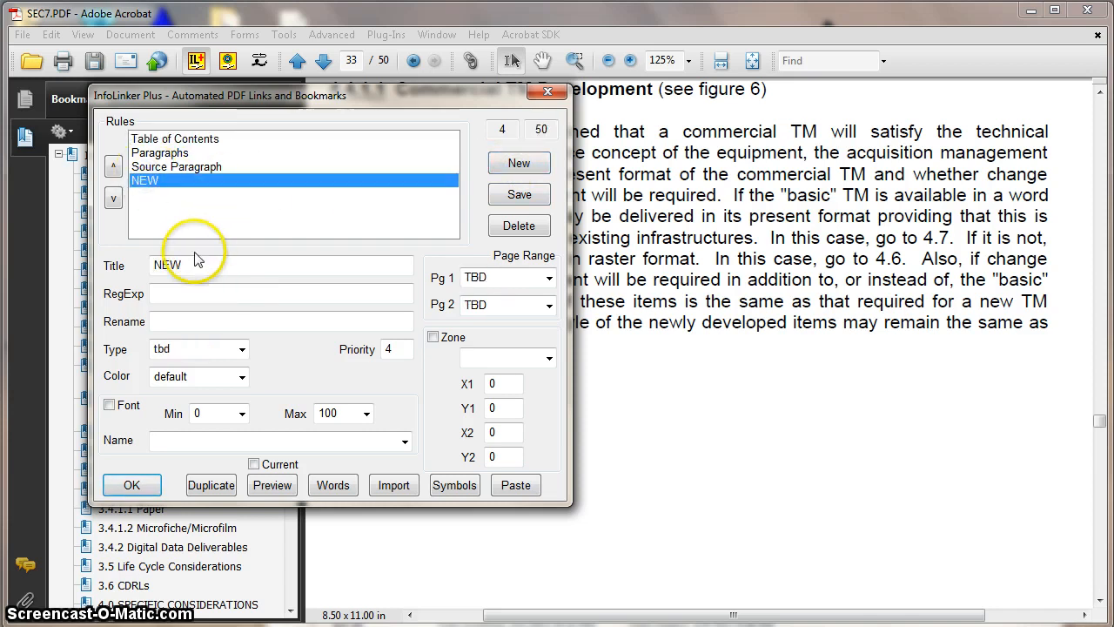
left_click_drag(191, 264, 147, 263)
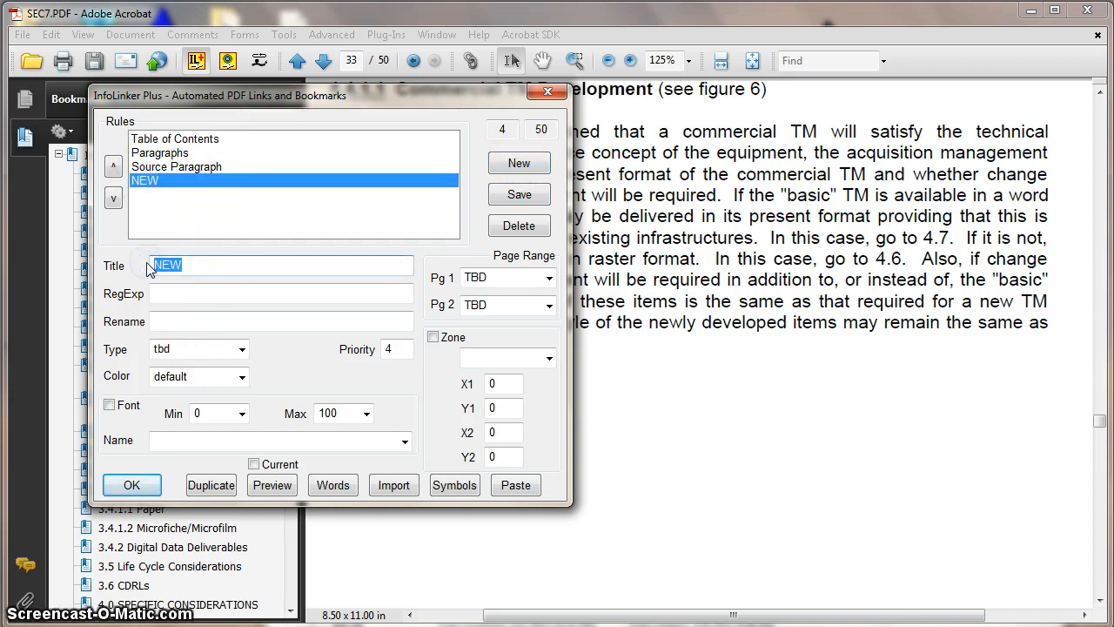
type("Source ")
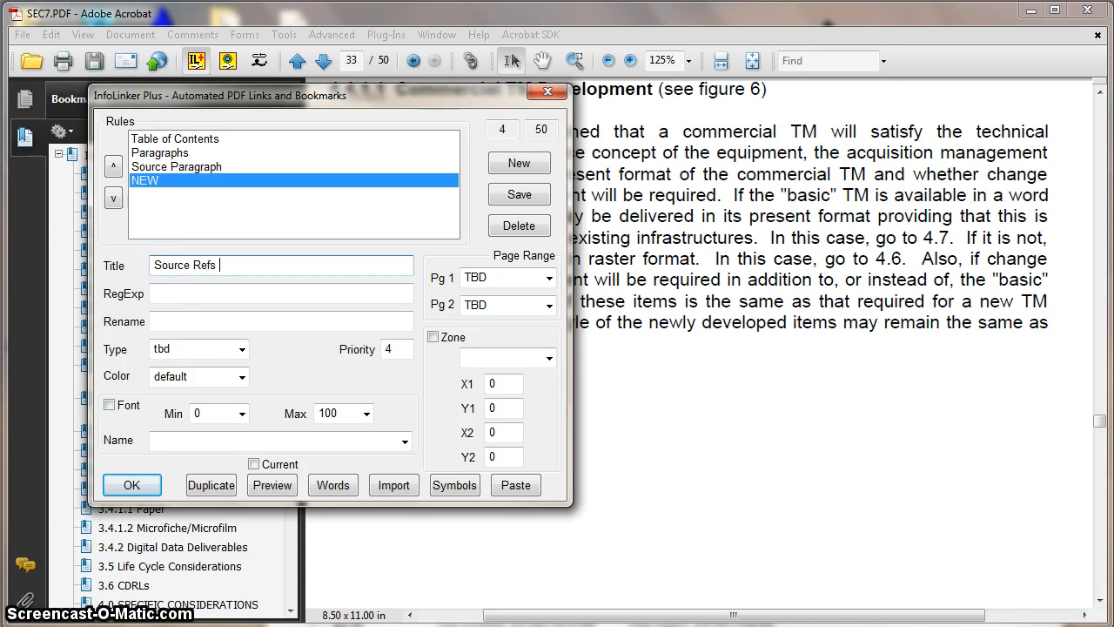
type("Refs")
key("BackSpace")
type("Paragraphs")
- Set the Source Ref Paragraphs rule's page range from 12 to END and its type to Source
left_click(497, 277)
type("12")
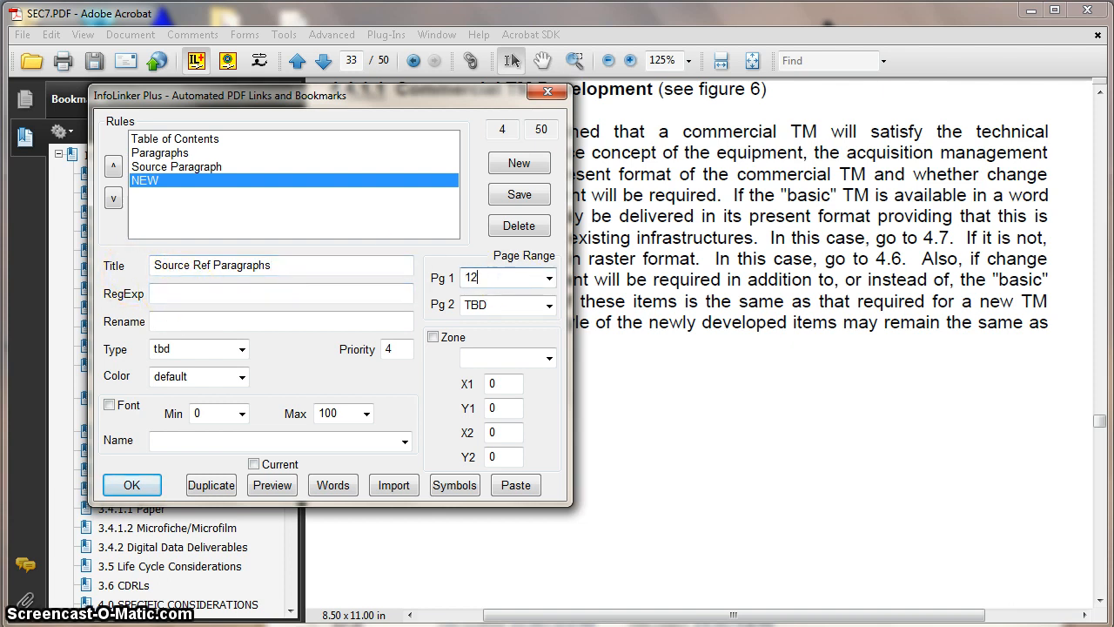
left_click(549, 305)
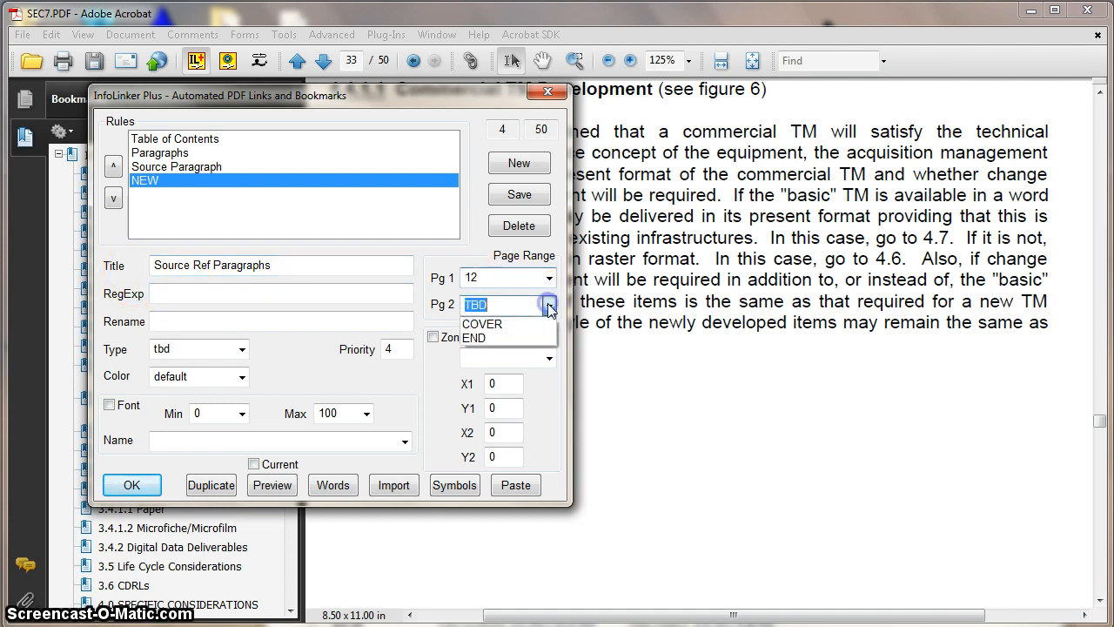
left_click(481, 336)
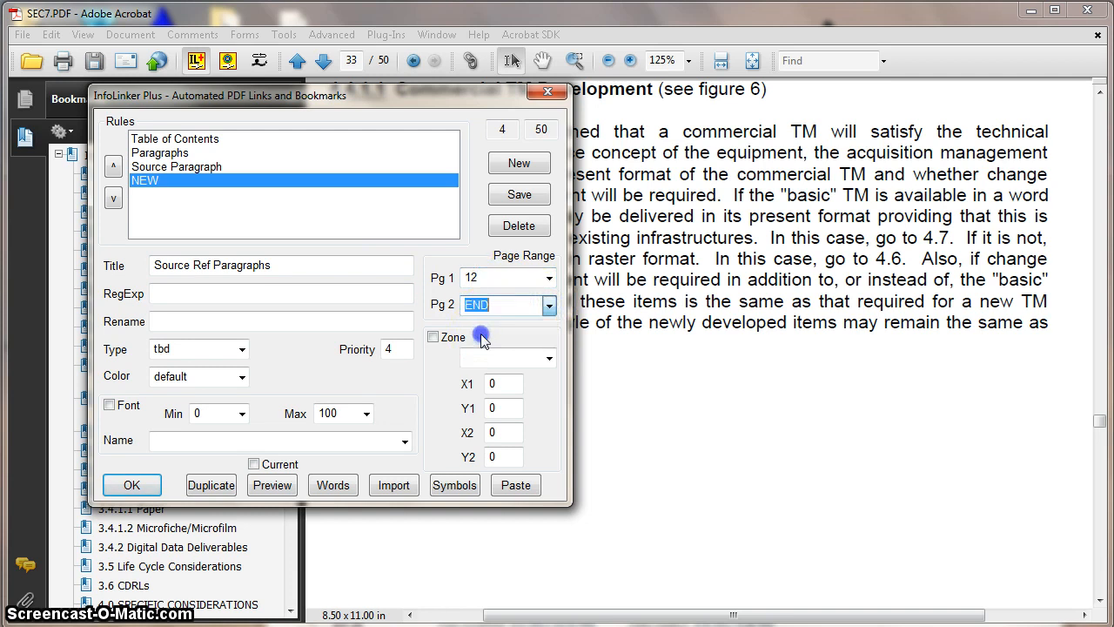
left_click(242, 349)
left_click(174, 396)
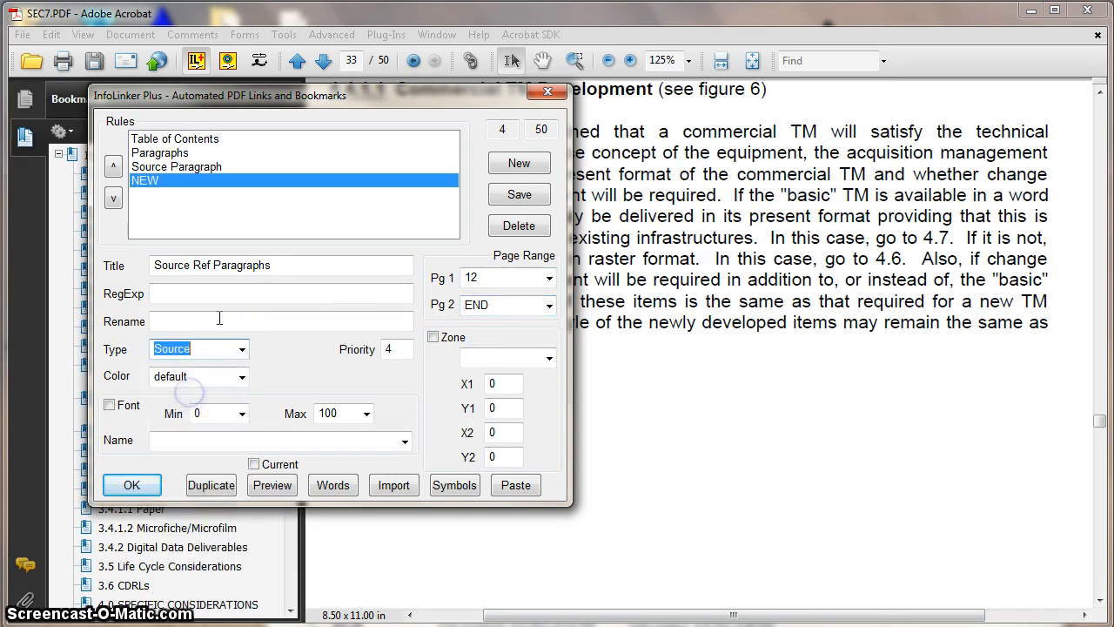
- Set the Source Ref Paragraphs rule's regular expression to ([A-z]) (\d(\.\d+)+).[^0-9]
left_click(220, 296)
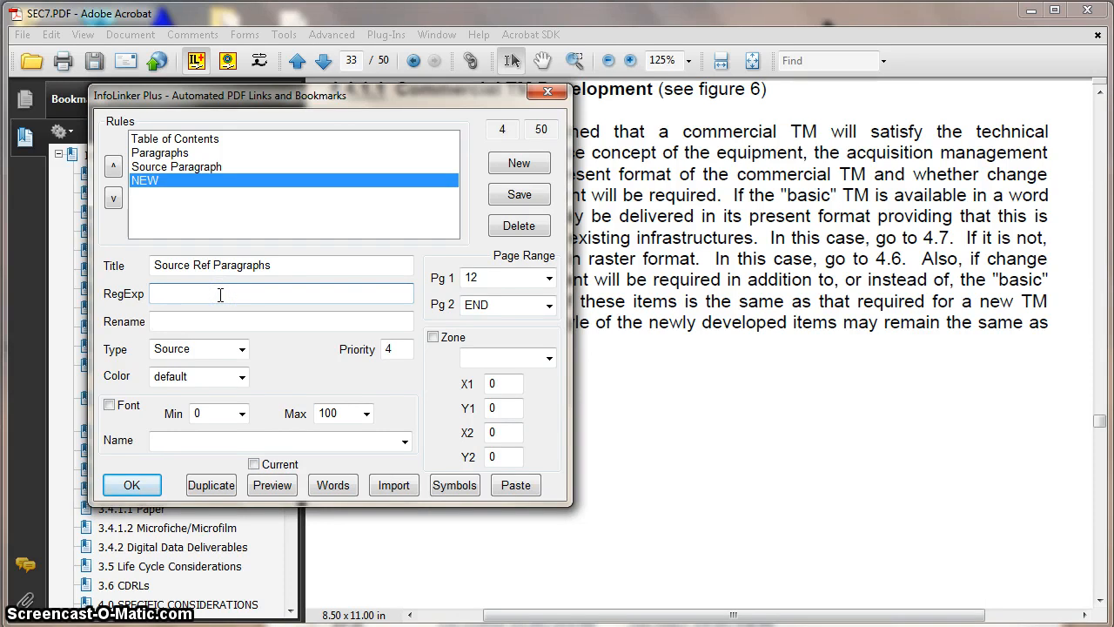
type("(")
type("(\\d(")
type("\\.\\d+)+")
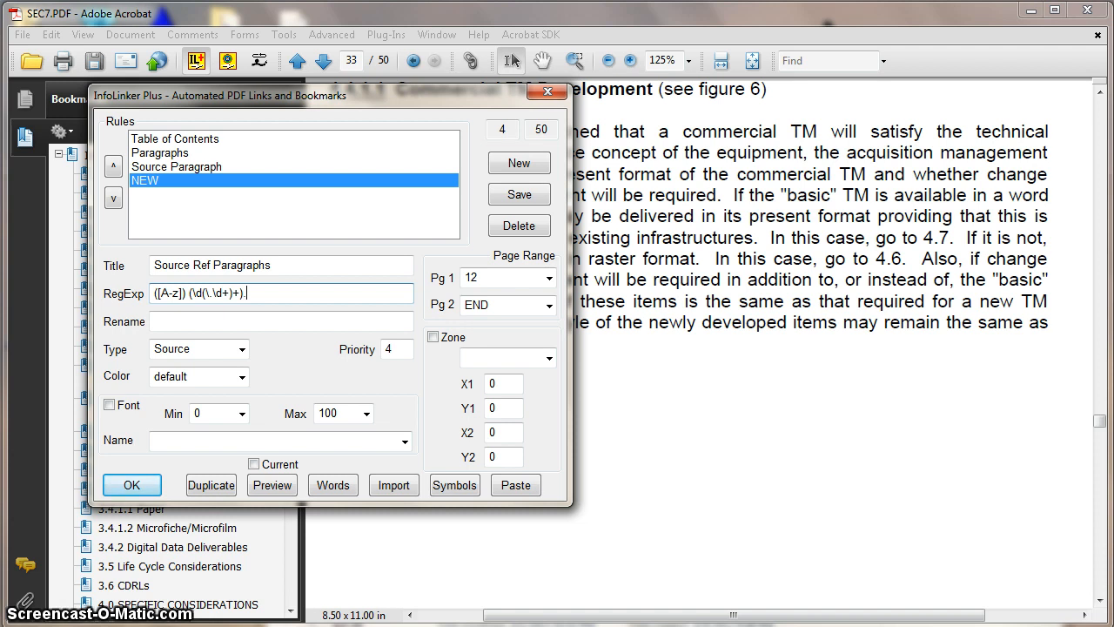
type(".")
type("0")
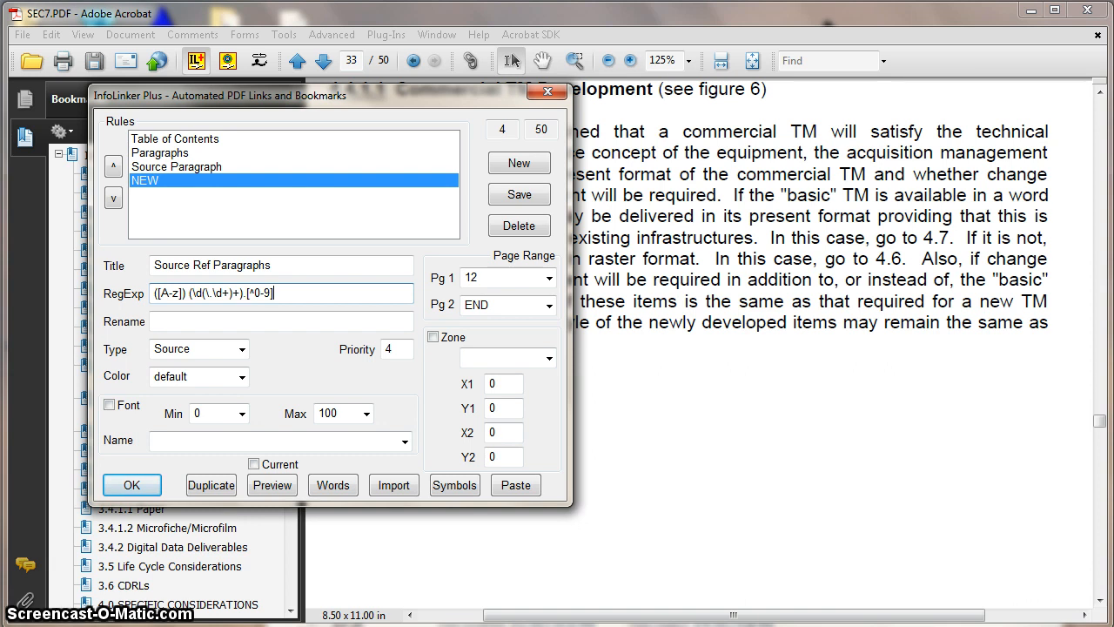
left_click(162, 294)
type("(")
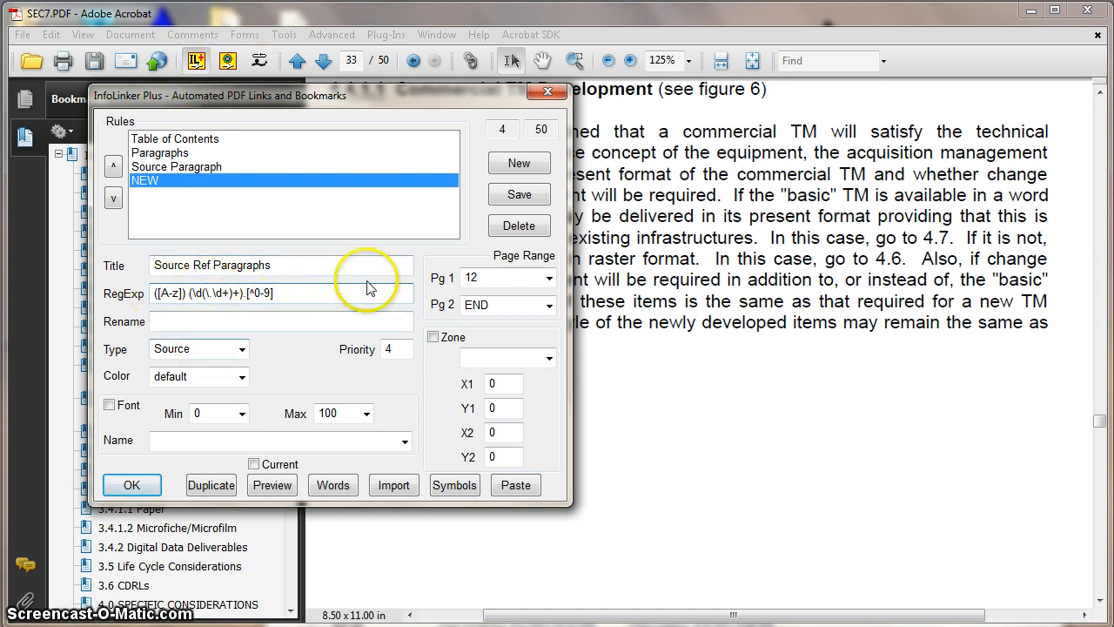
- Save the Source Ref Paragraphs rule and close the InfoLinker Plus rules dialog
left_click(519, 194)
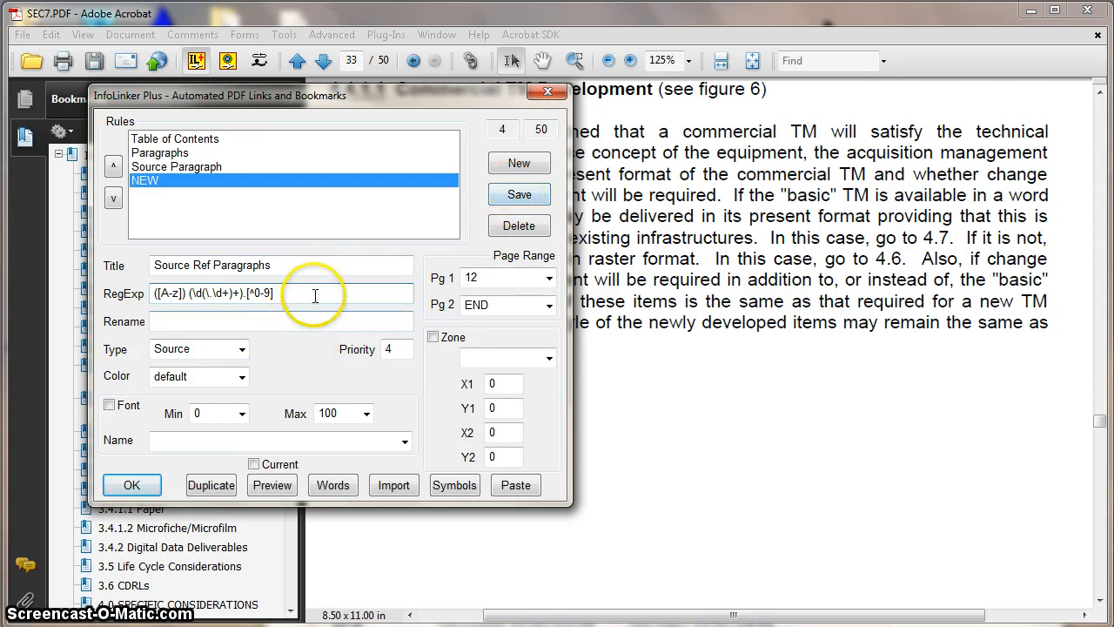
left_click(521, 195)
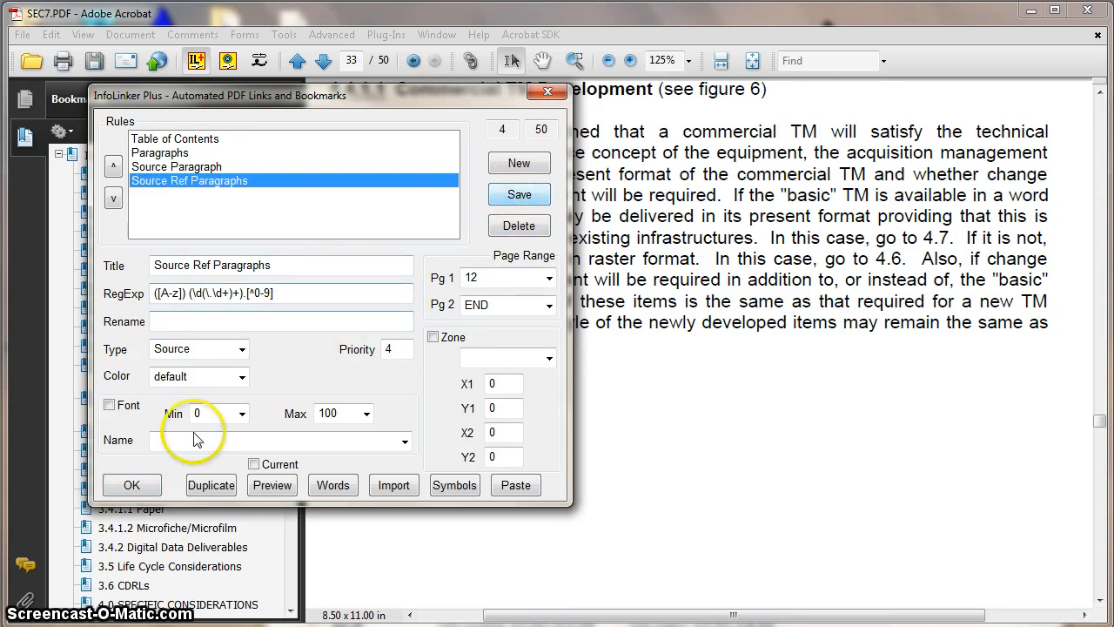
left_click(132, 485)
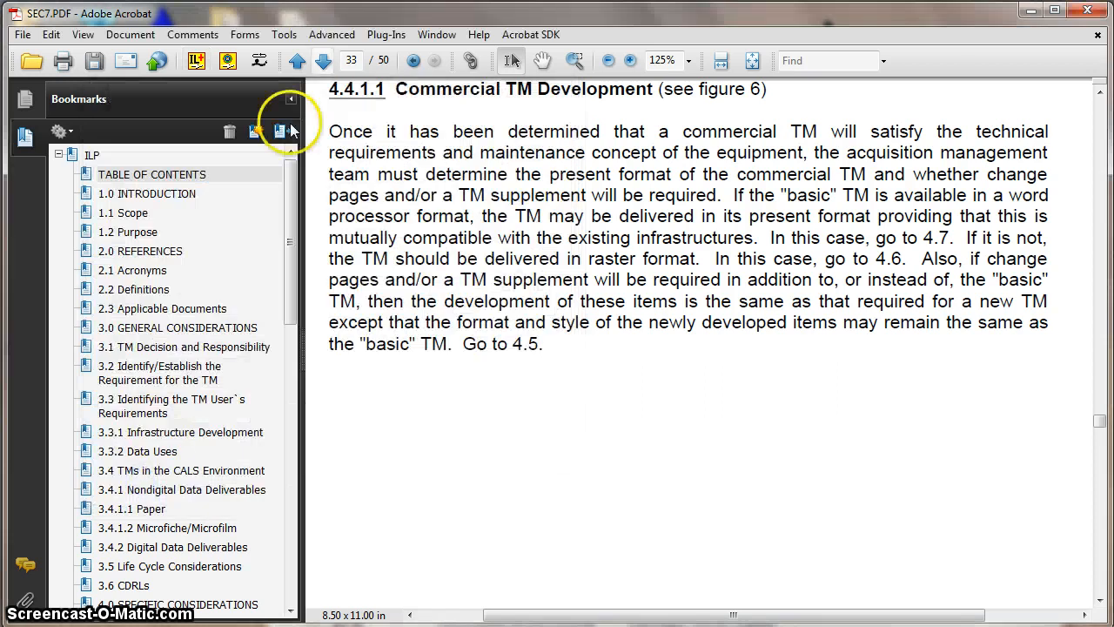
- Remove all existing links and bookmarks from the PDF and run InfoLinker Plus with the four rules
left_click(386, 35)
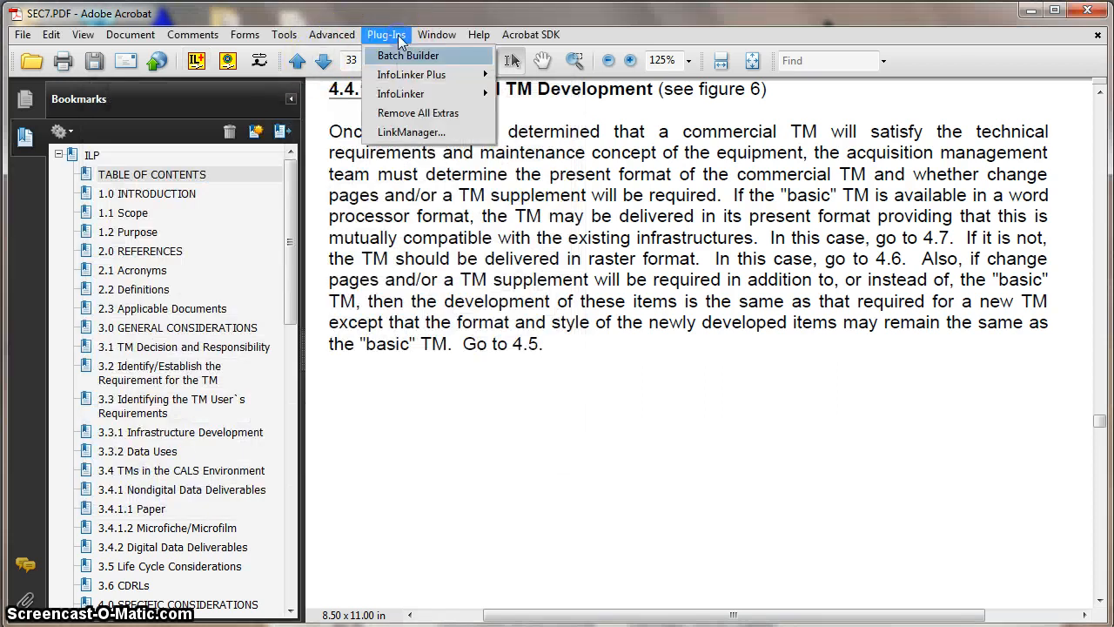
left_click(409, 114)
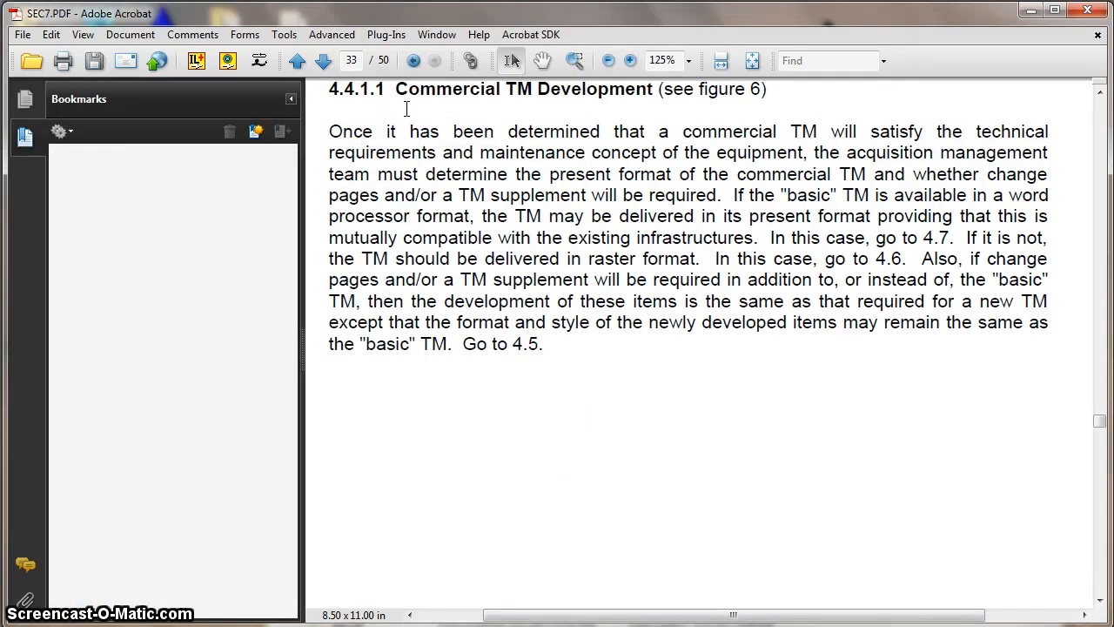
left_click(228, 63)
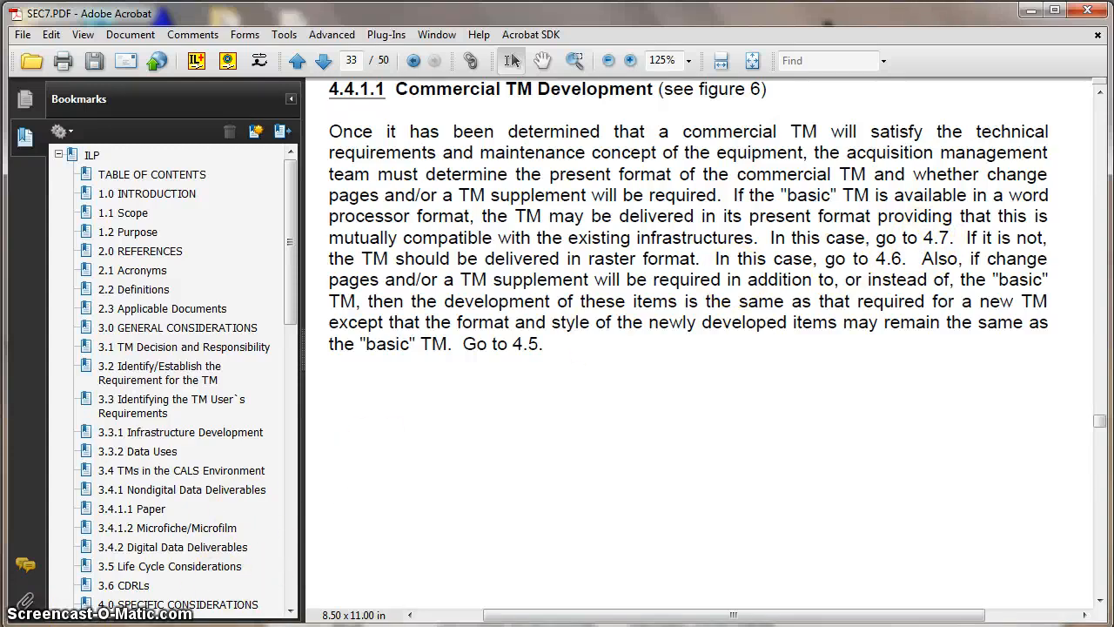
- Set the Source Ref Paragraphs rule's Rename value to $2, save the rule and close the rules dialog
left_click(195, 61)
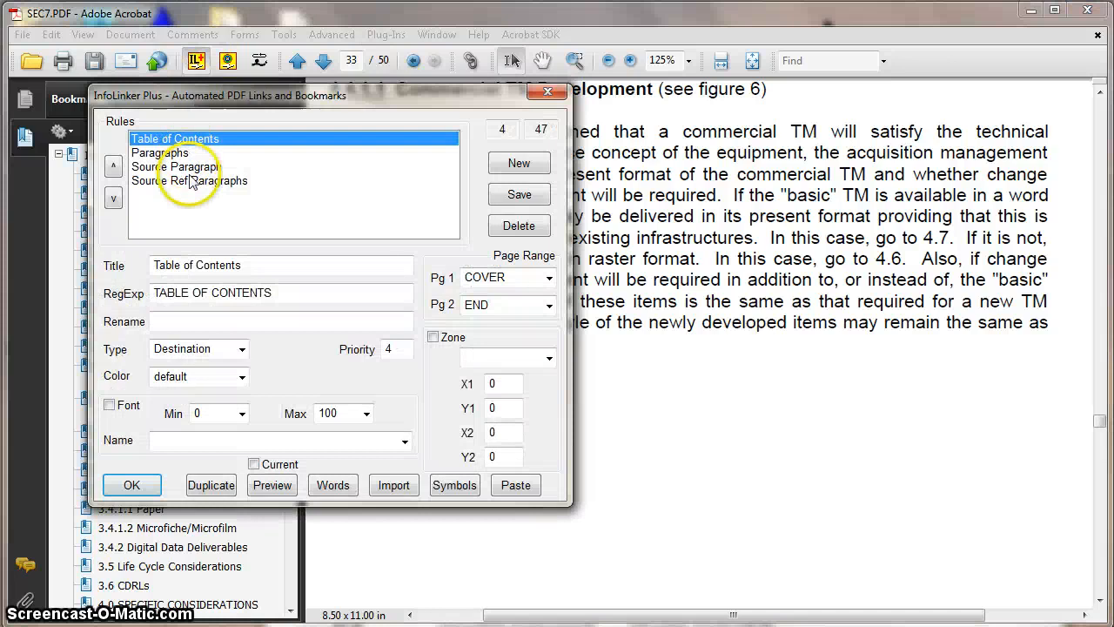
left_click(189, 181)
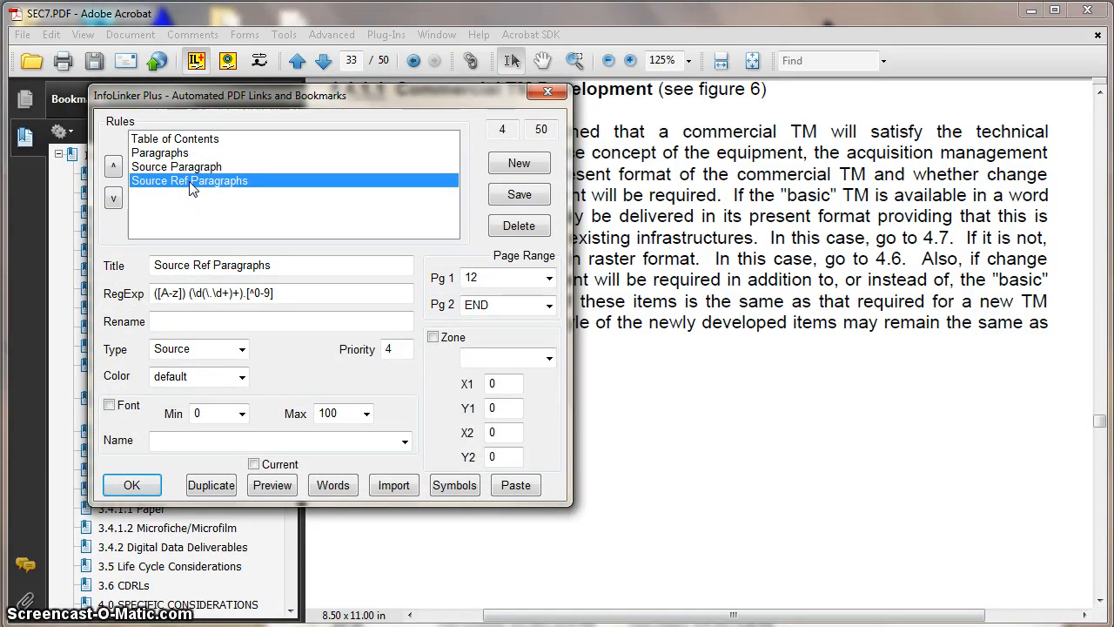
left_click(182, 322)
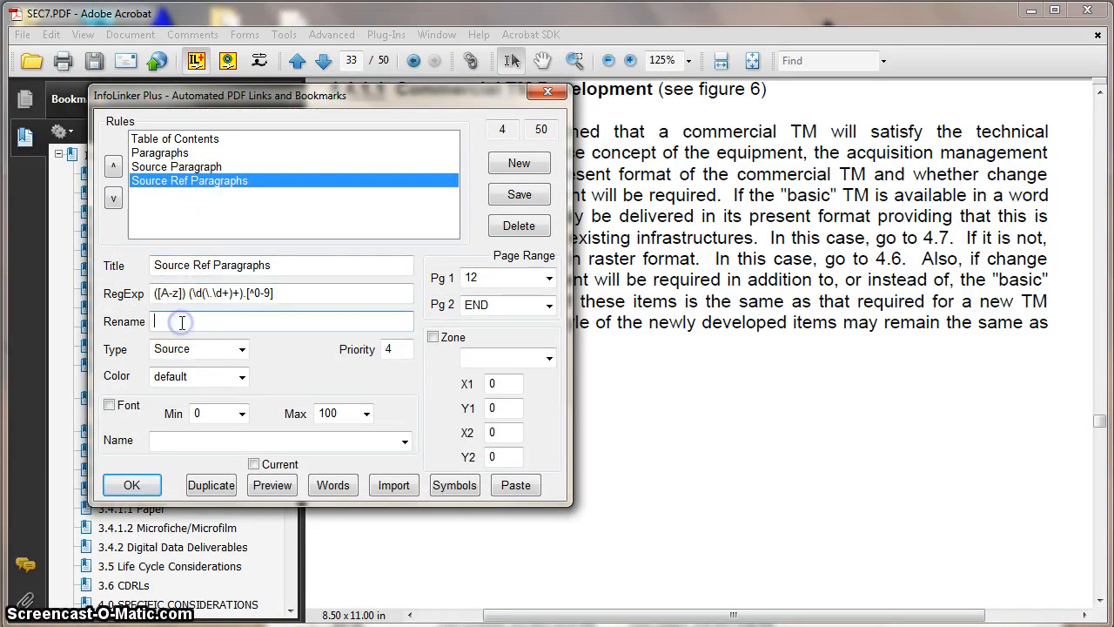
type("$2")
left_click(609, 266)
left_click(519, 193)
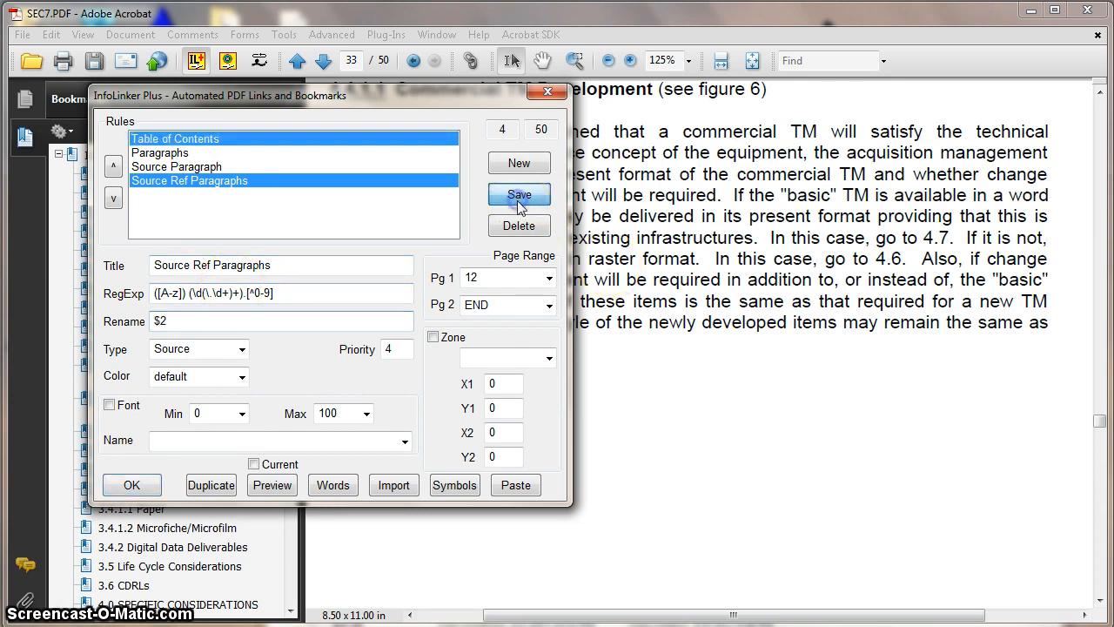
left_click(135, 489)
left_click(135, 491)
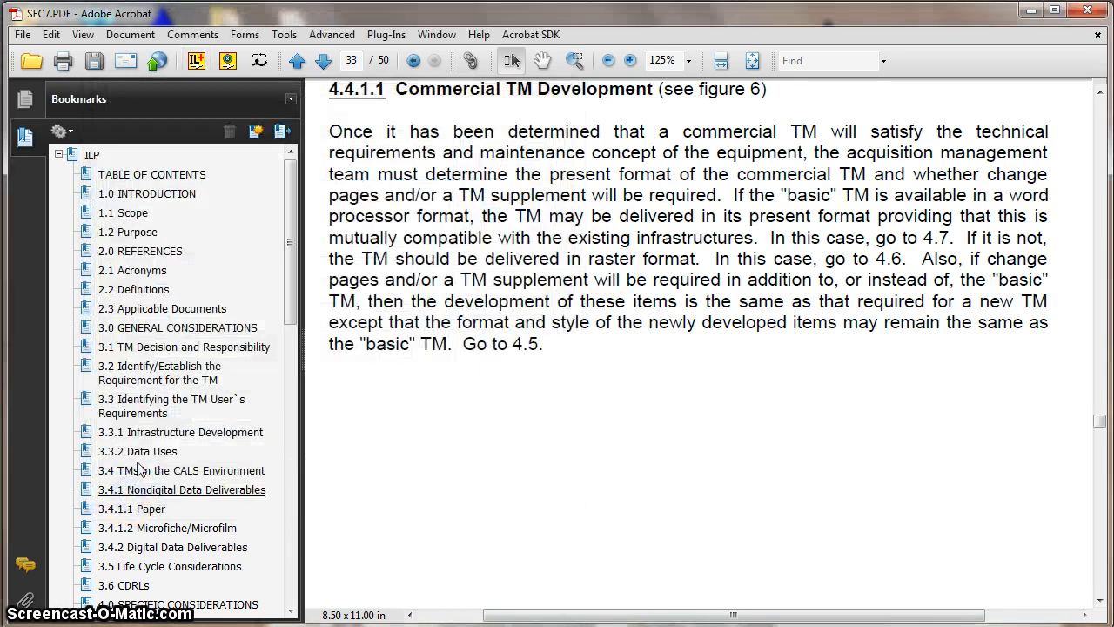
- Clear all generated links and bookmarks and rerun InfoLinker Plus over the document with the updated Source Ref Paragraphs rule
left_click(388, 34)
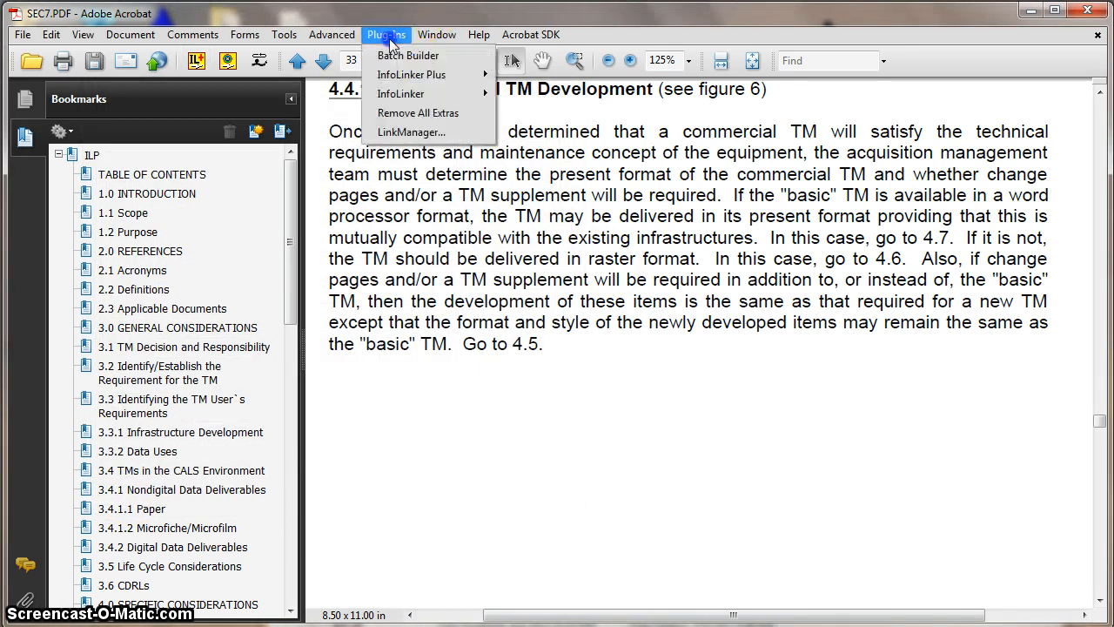
left_click(391, 112)
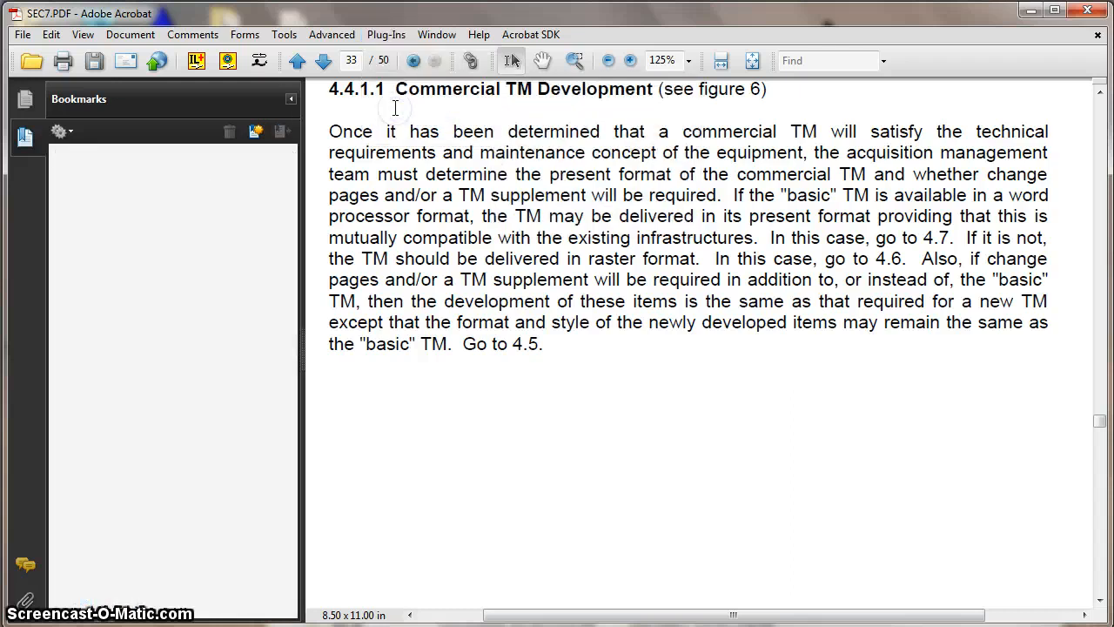
left_click(233, 68)
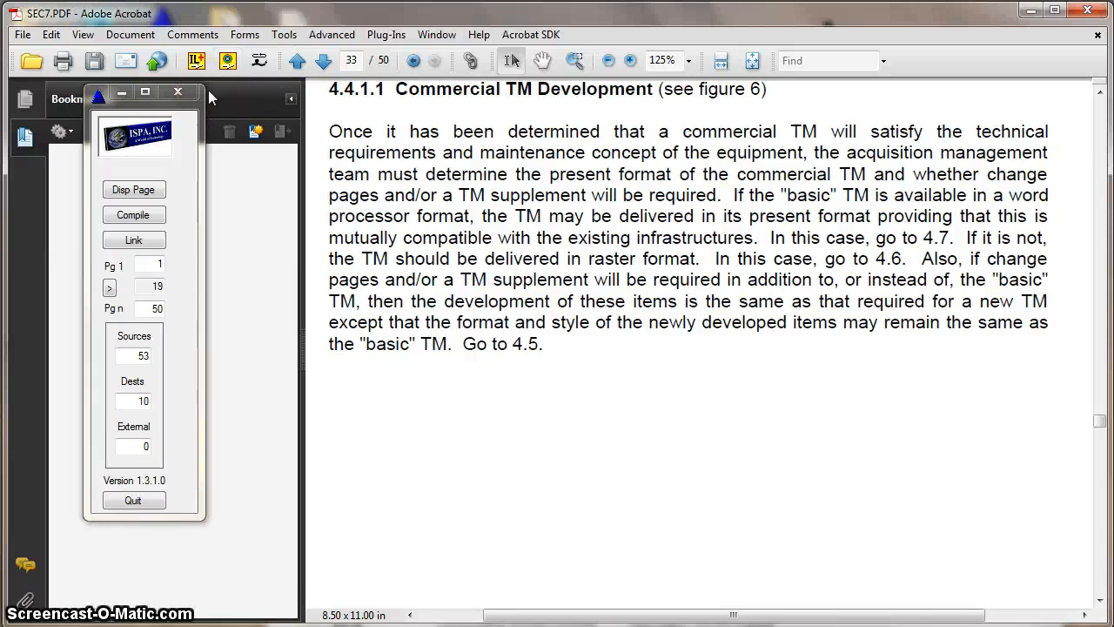
left_click(147, 358)
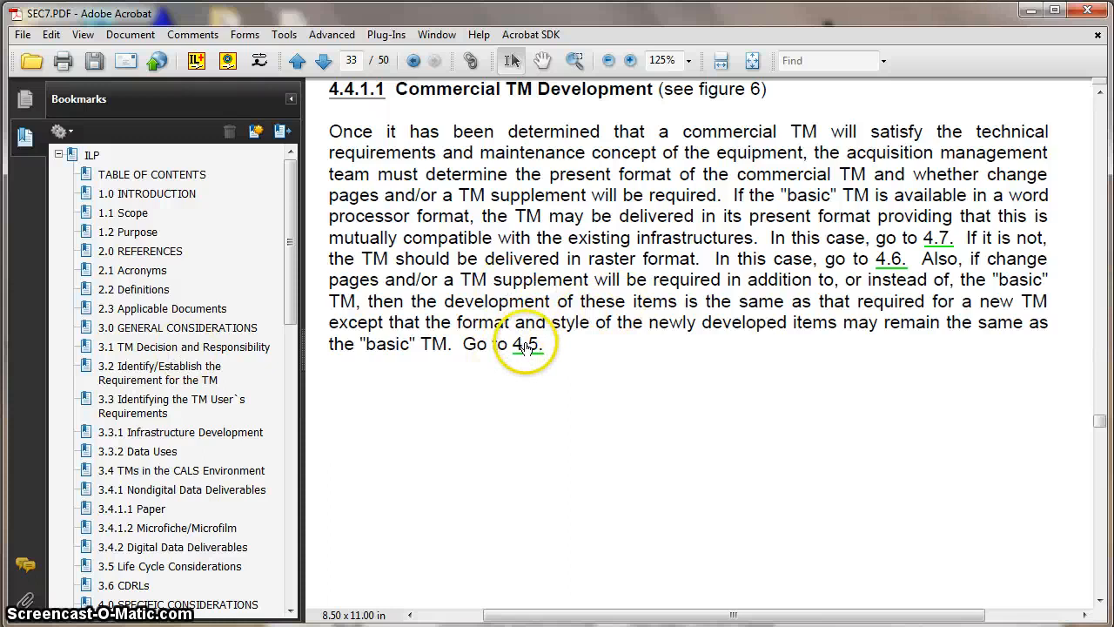
- Test the in-text paragraph links by following 4.6 in section 4.4.1.1 and 4.1.1.2 in section 4.6
left_click(892, 259)
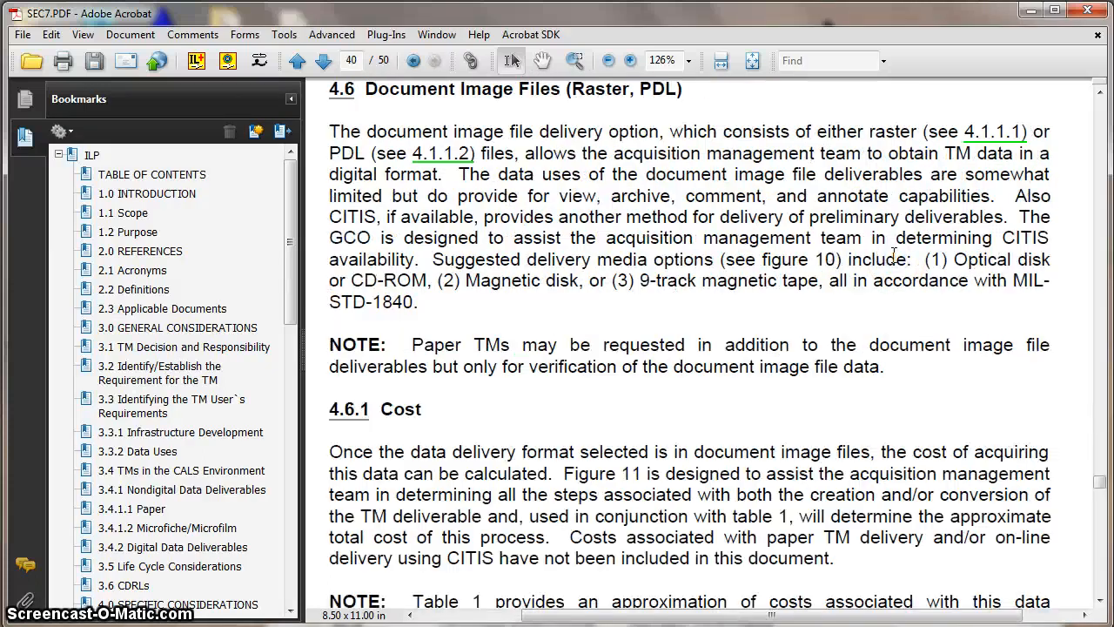
left_click(440, 156)
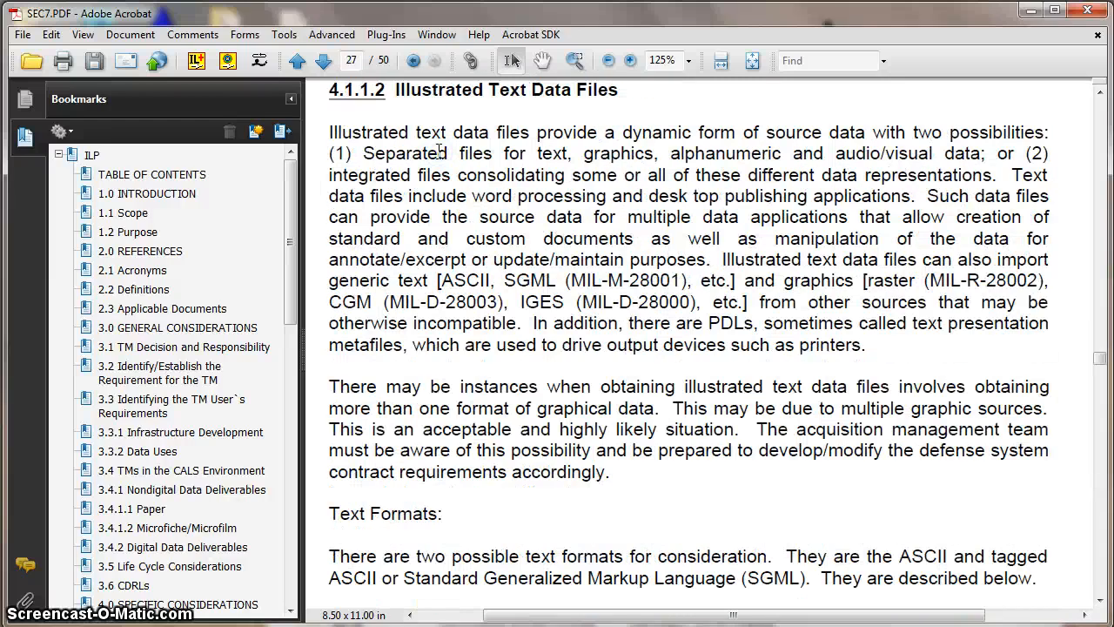